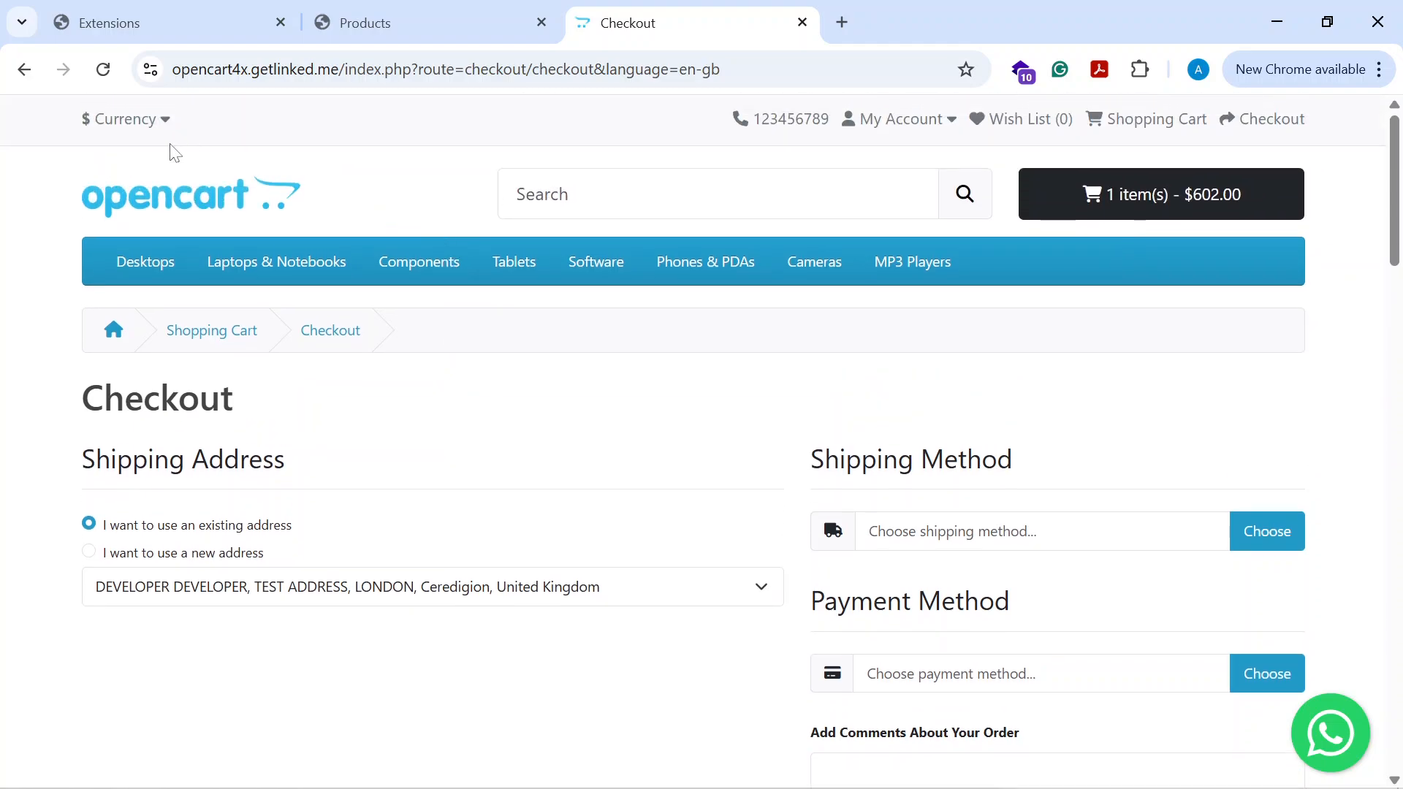
- Load the storefront's home page, and list the Modules extension type on the store admin's Extensions page
{"action": "left_click", "coordinate": [87, 199]}
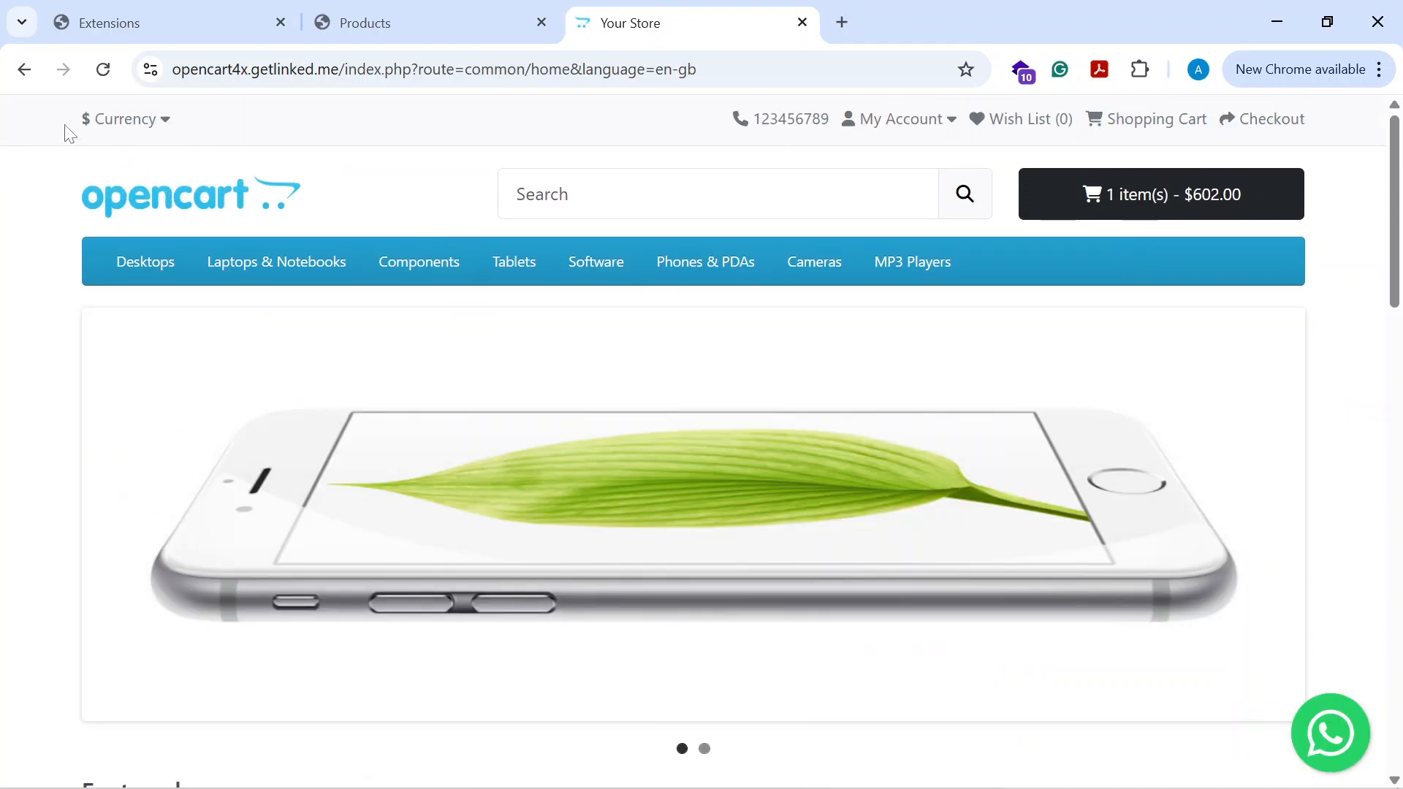
{"action": "left_click", "coordinate": [145, 23]}
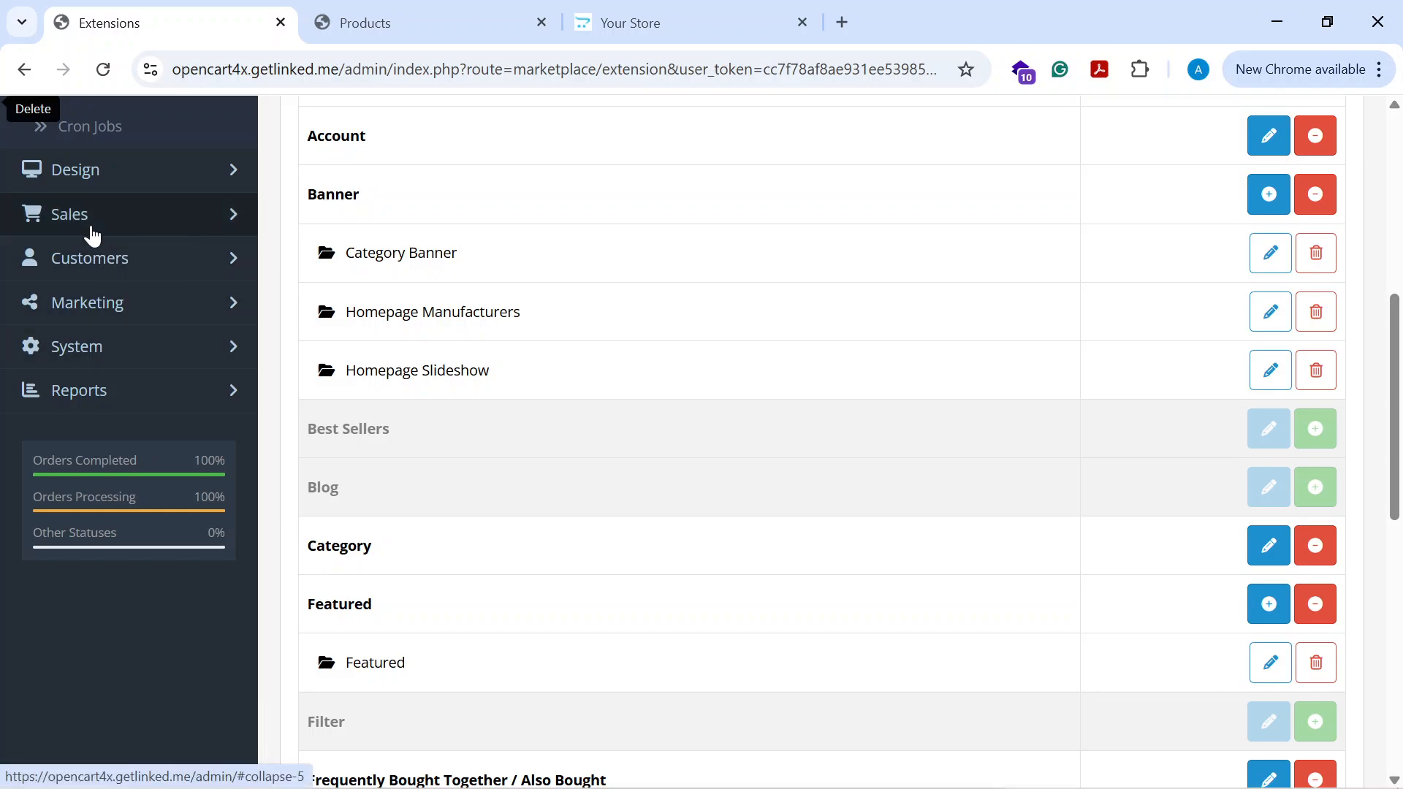
{"action": "scroll", "coordinate": [1137, 304], "scroll_direction": "up", "scroll_amount": 5}
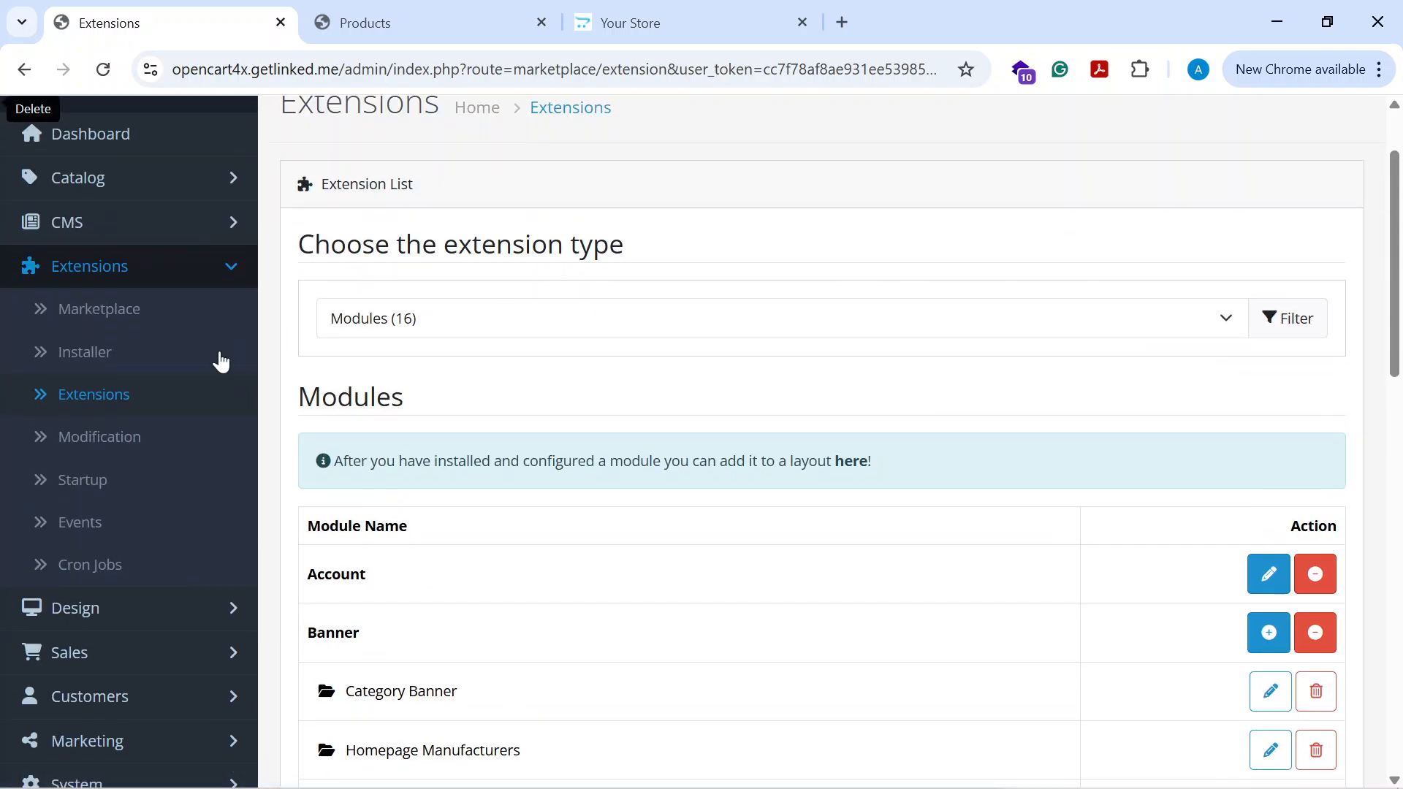
{"action": "scroll", "coordinate": [221, 361], "scroll_direction": "down", "scroll_amount": 3}
{"action": "scroll", "coordinate": [114, 402], "scroll_direction": "up", "scroll_amount": 3}
{"action": "left_click", "coordinate": [138, 400]}
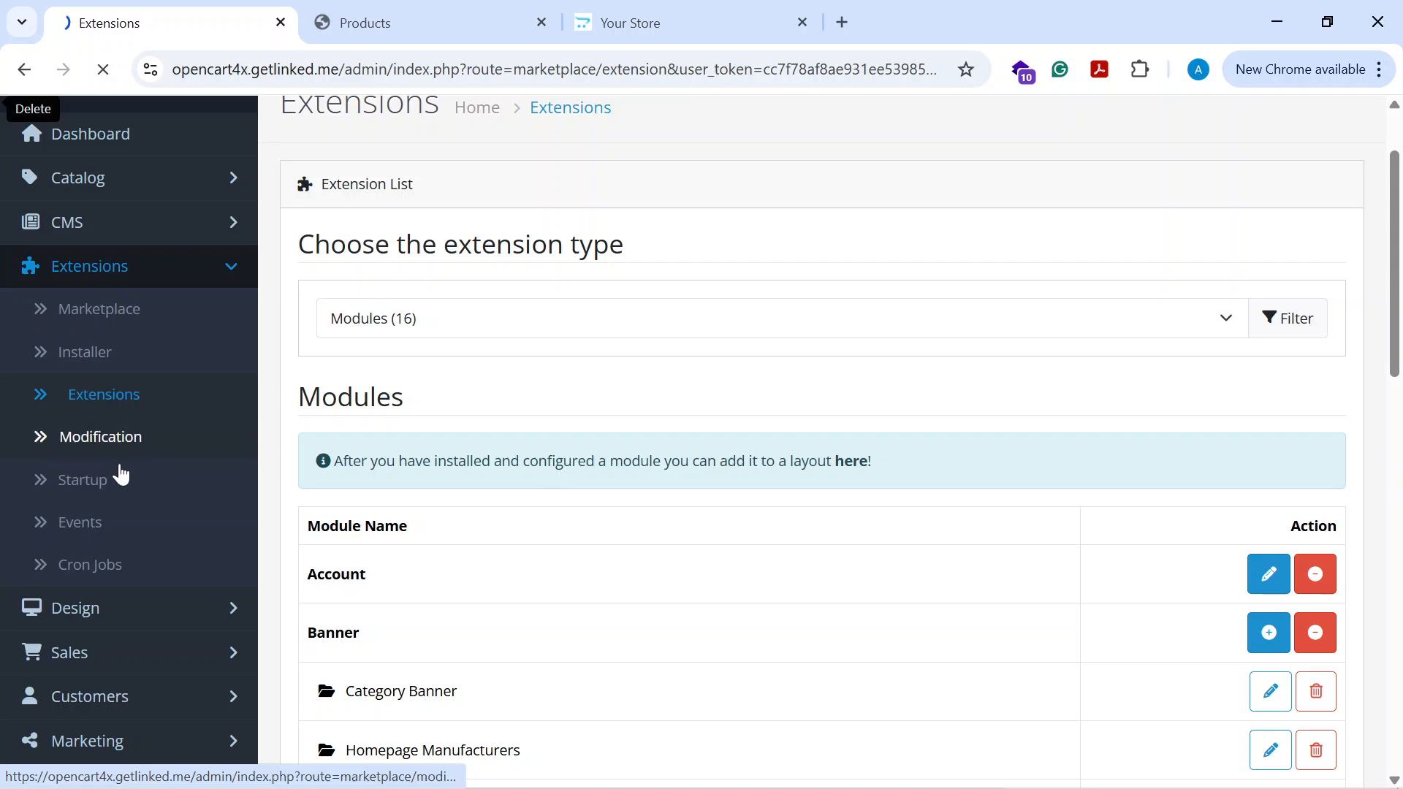
{"action": "left_click", "coordinate": [443, 429]}
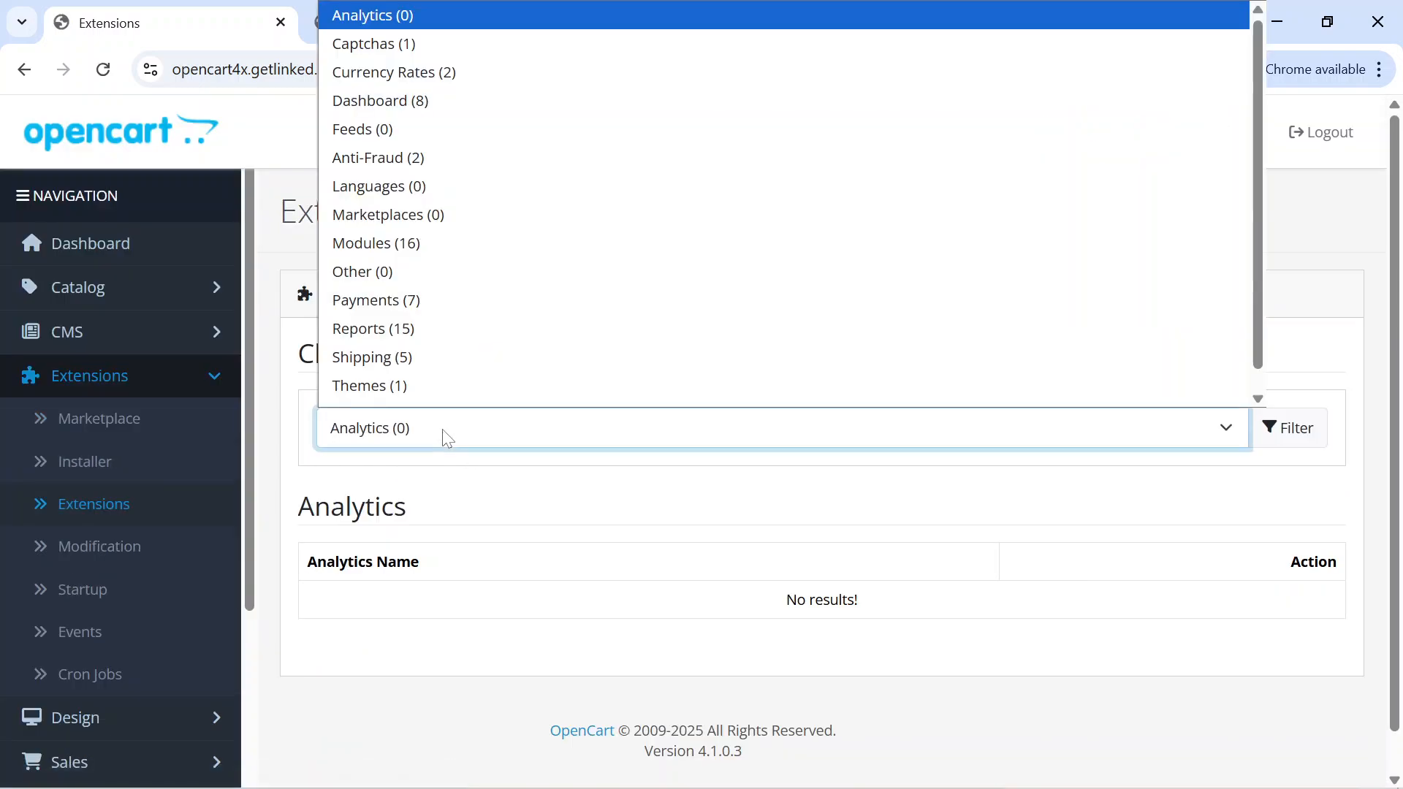
{"action": "left_click", "coordinate": [416, 227]}
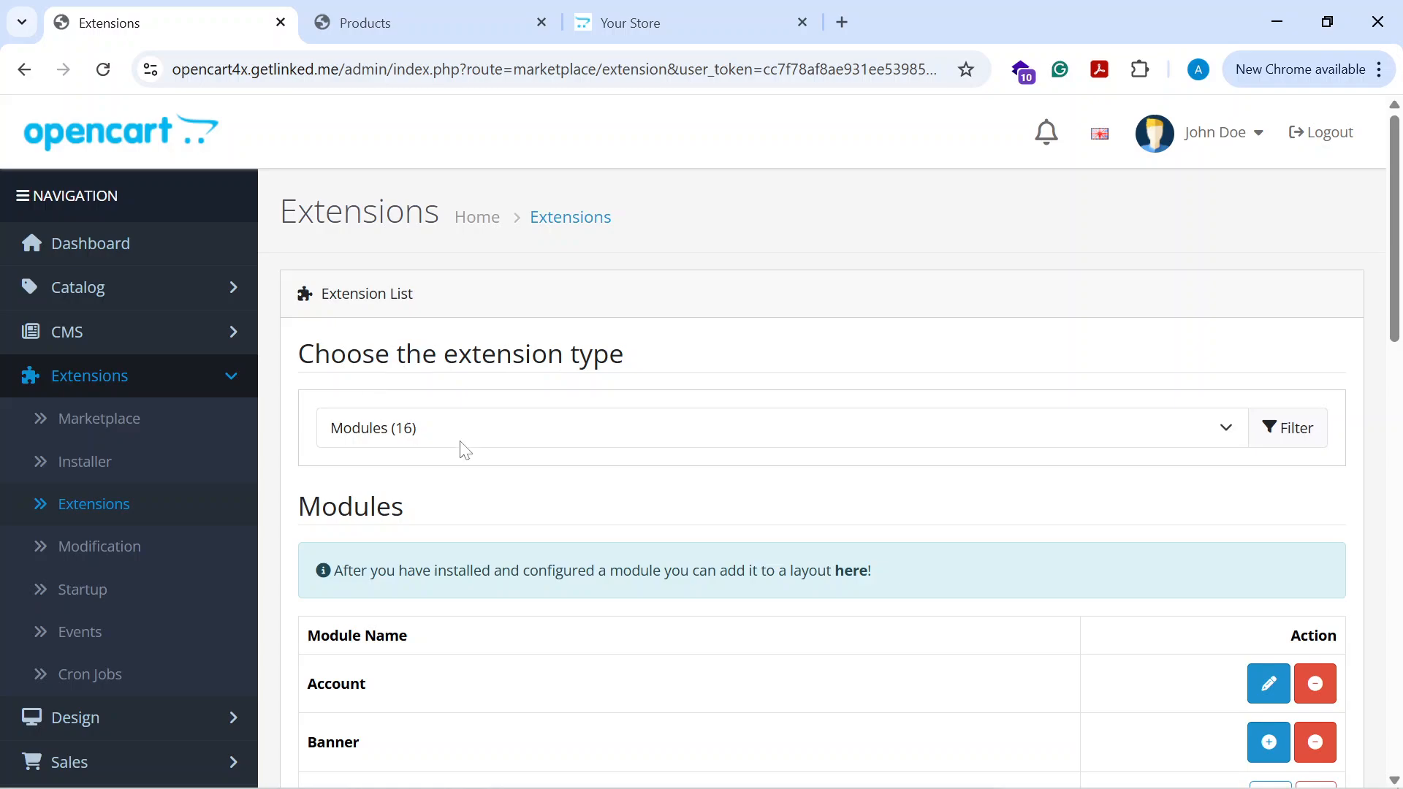
- Add a new Featured module and name it "Top Editors choice"
{"action": "scroll", "coordinate": [462, 448], "scroll_direction": "down", "scroll_amount": 10}
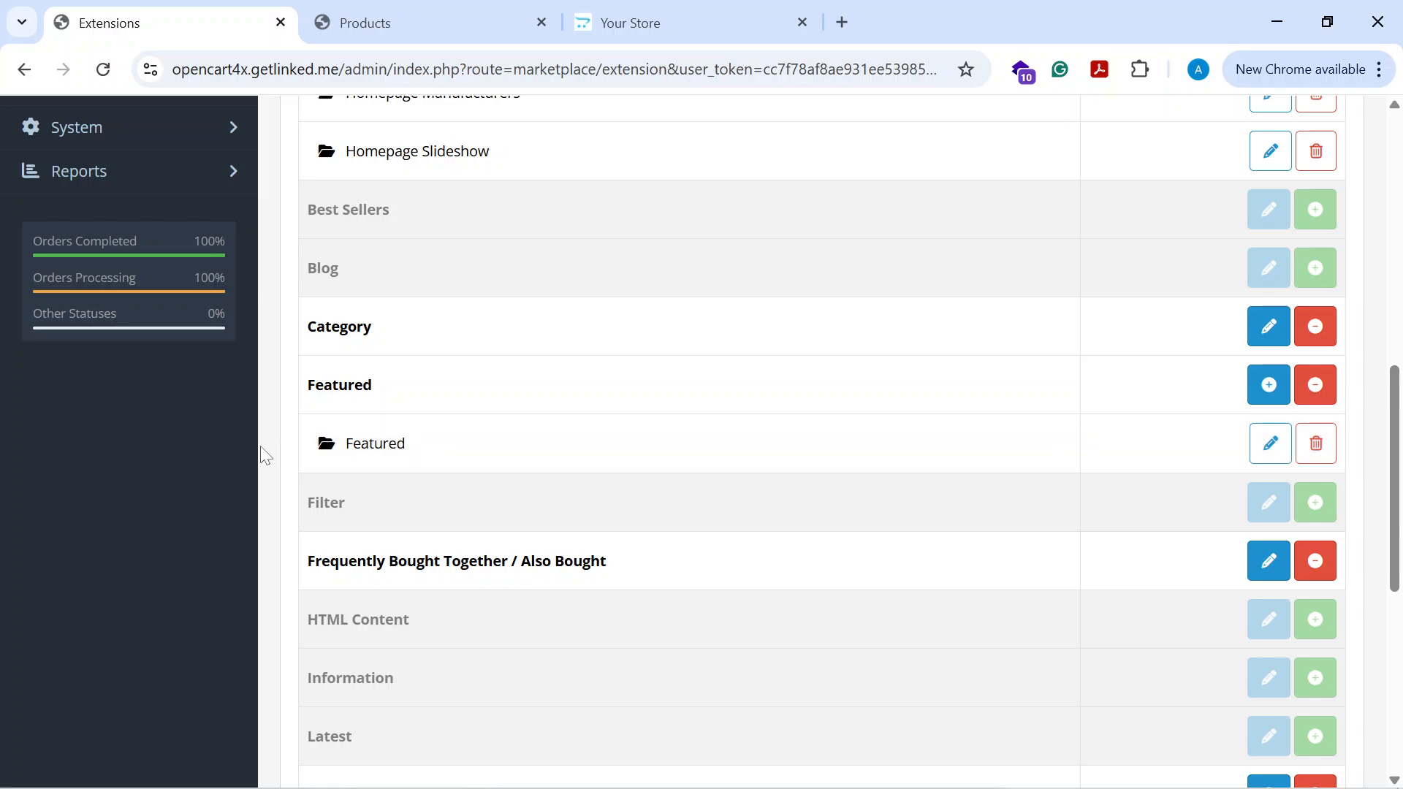
{"action": "left_click_drag", "start_coordinate": [406, 446], "coordinate": [354, 444]}
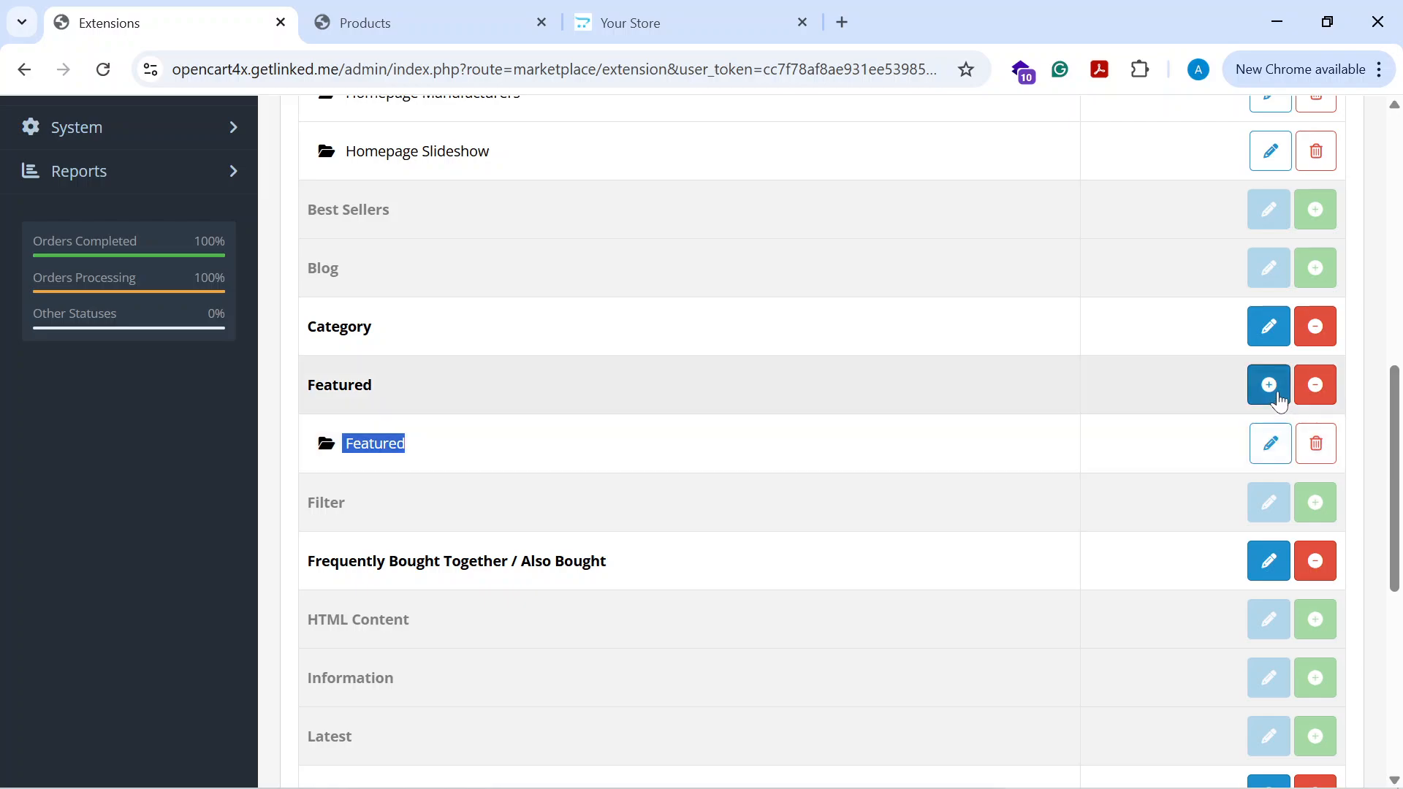
{"action": "left_click", "coordinate": [1269, 384]}
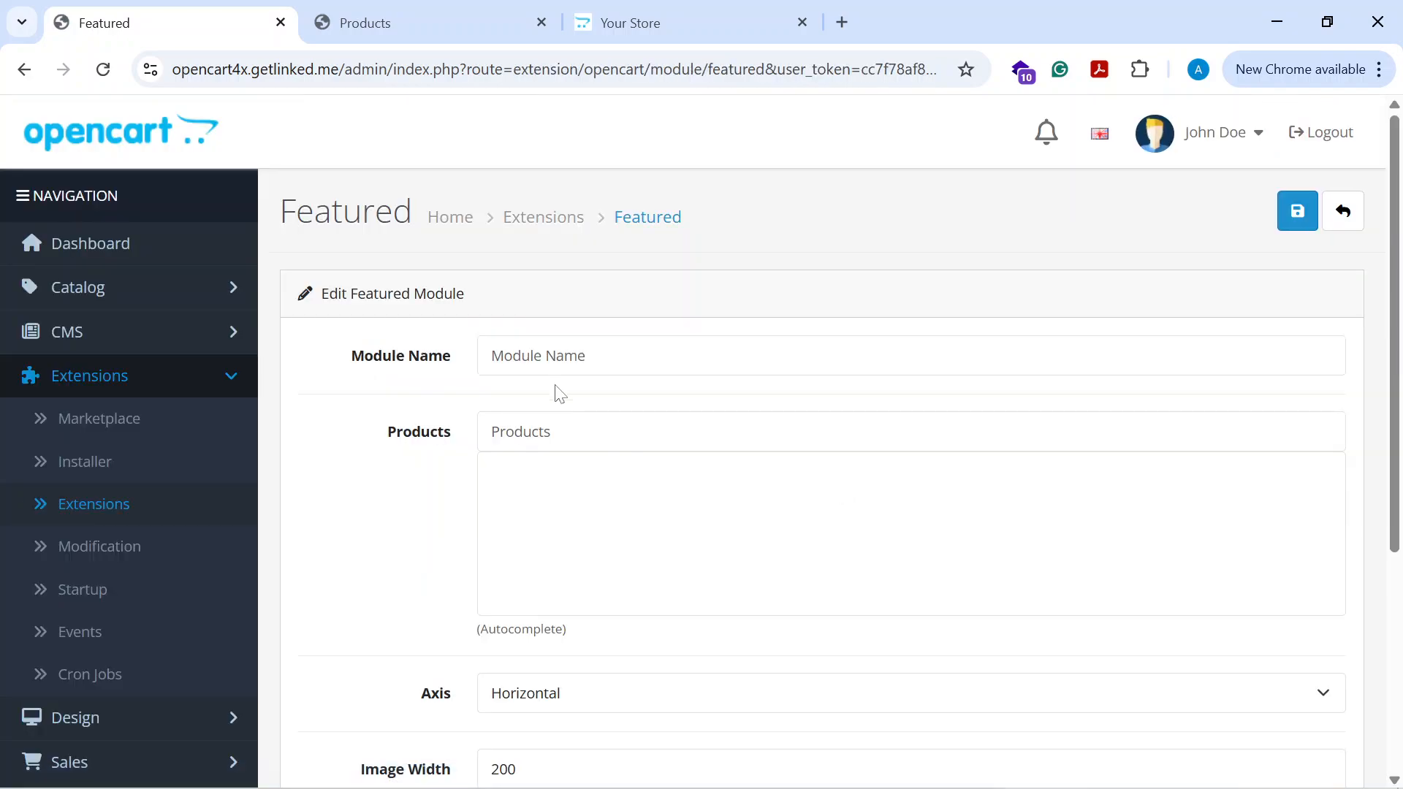
{"action": "left_click", "coordinate": [559, 357]}
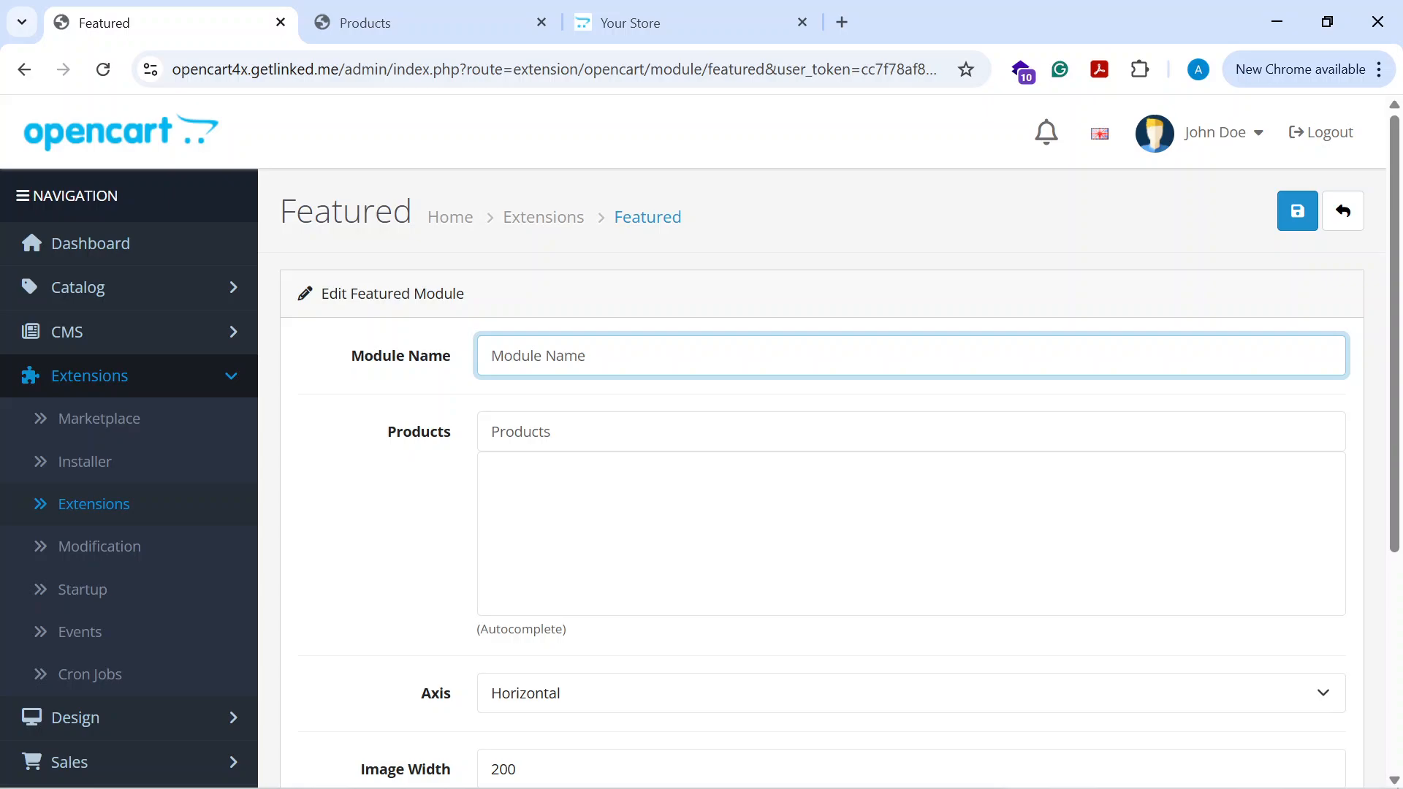
{"action": "type", "text": "Top Editors choice"}
- Add the products iPhone and iPod Nano to the Featured module
{"action": "scroll", "coordinate": [571, 410], "scroll_direction": "down", "scroll_amount": 1}
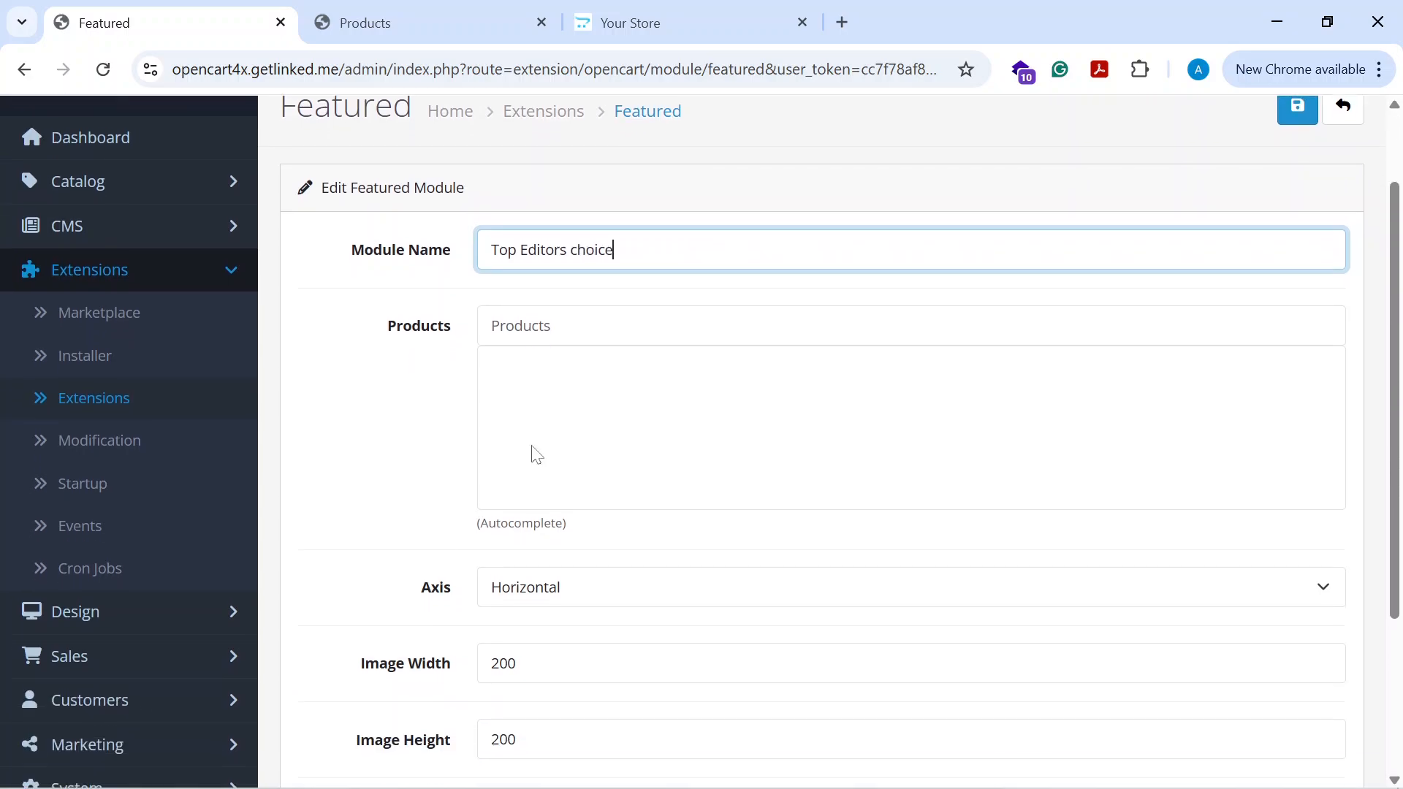
{"action": "left_click", "coordinate": [550, 321]}
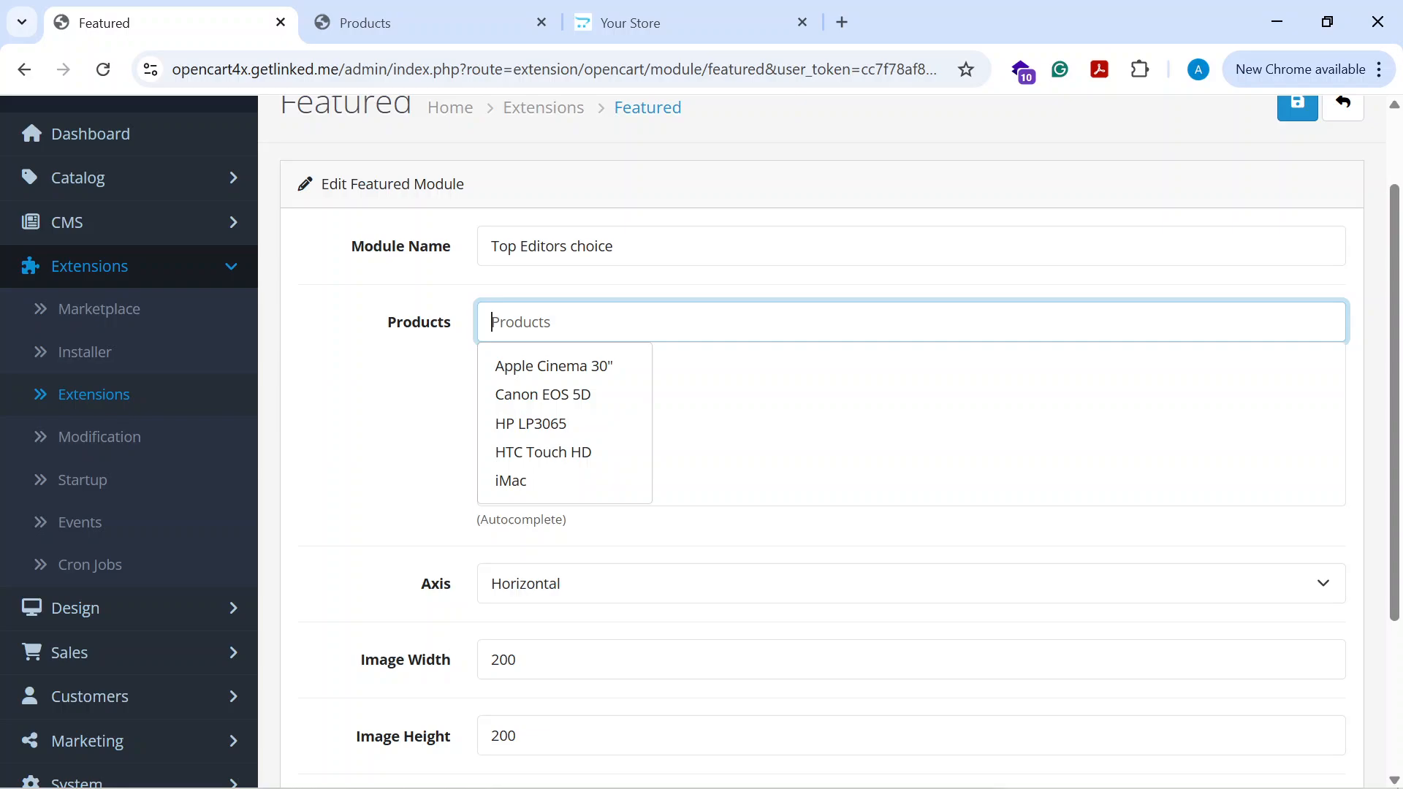
{"action": "type", "text": "ip"}
{"action": "left_click", "coordinate": [544, 369]}
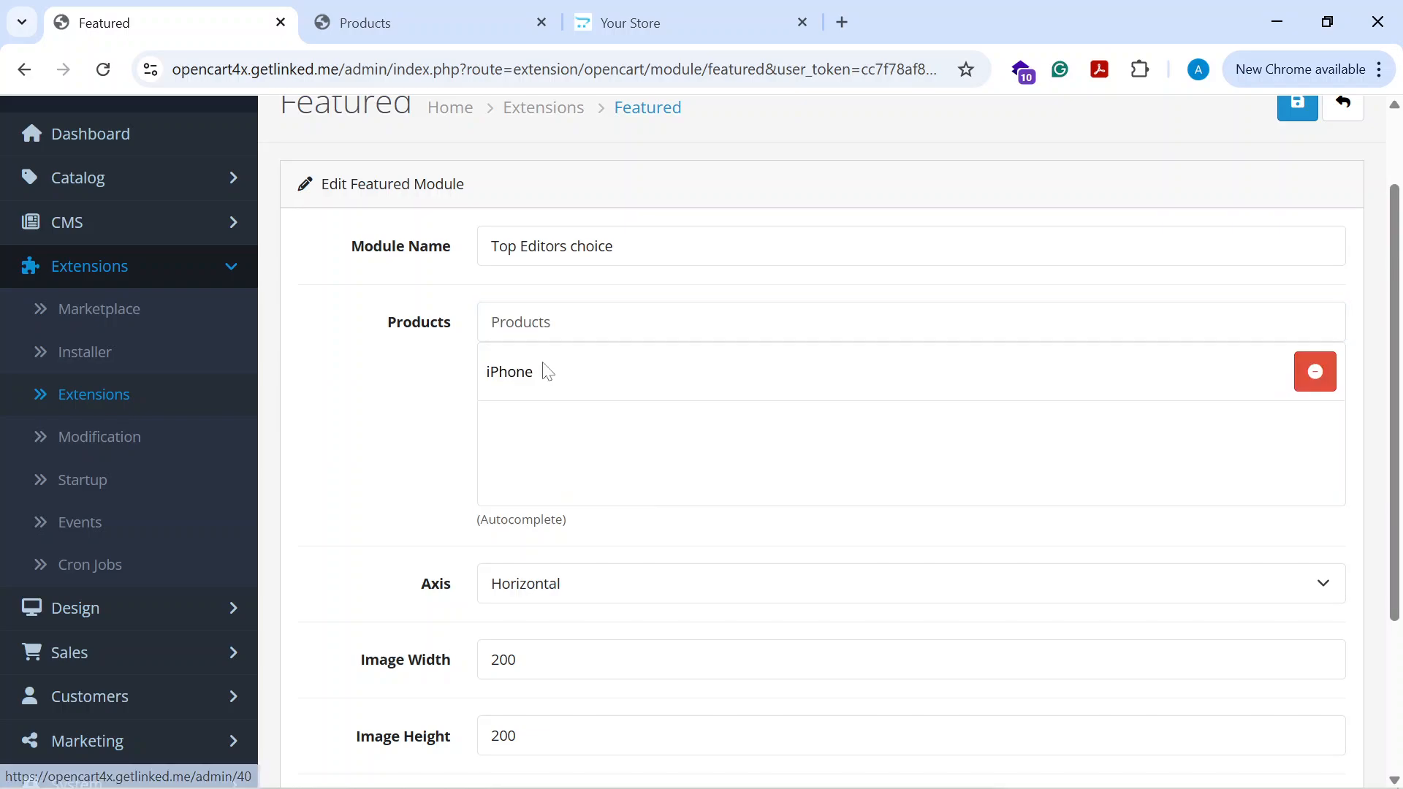
{"action": "left_click", "coordinate": [563, 328]}
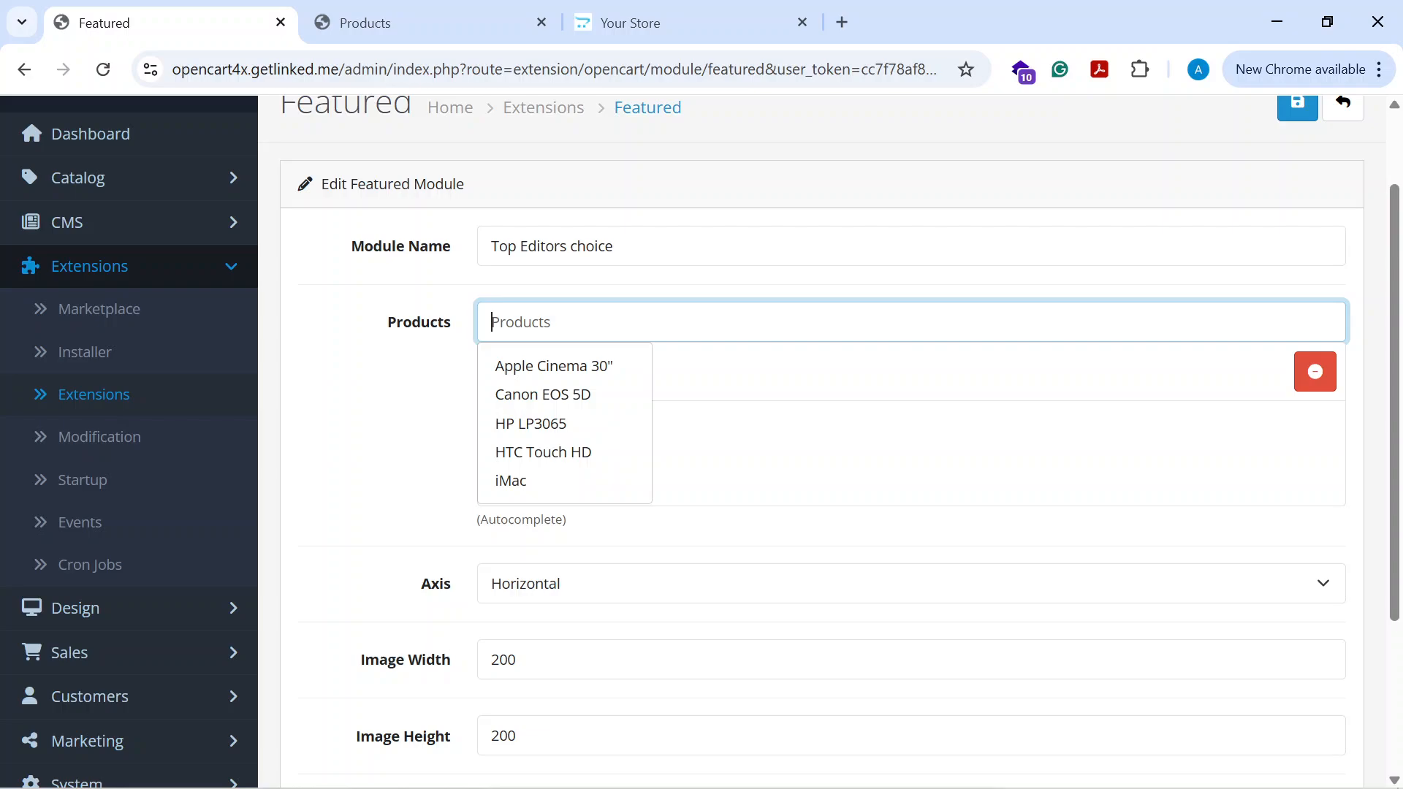
{"action": "type", "text": "ipod"}
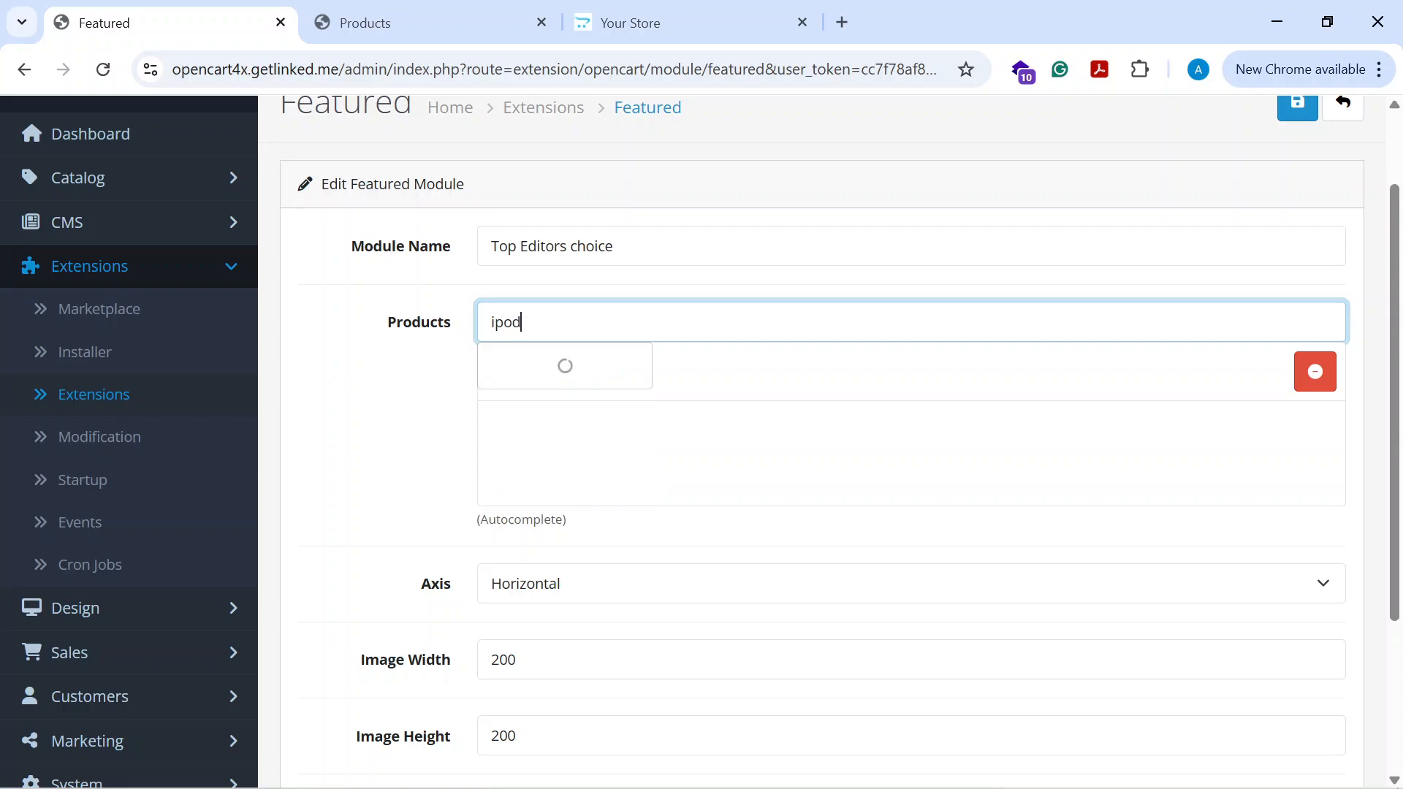
{"action": "left_click", "coordinate": [581, 392]}
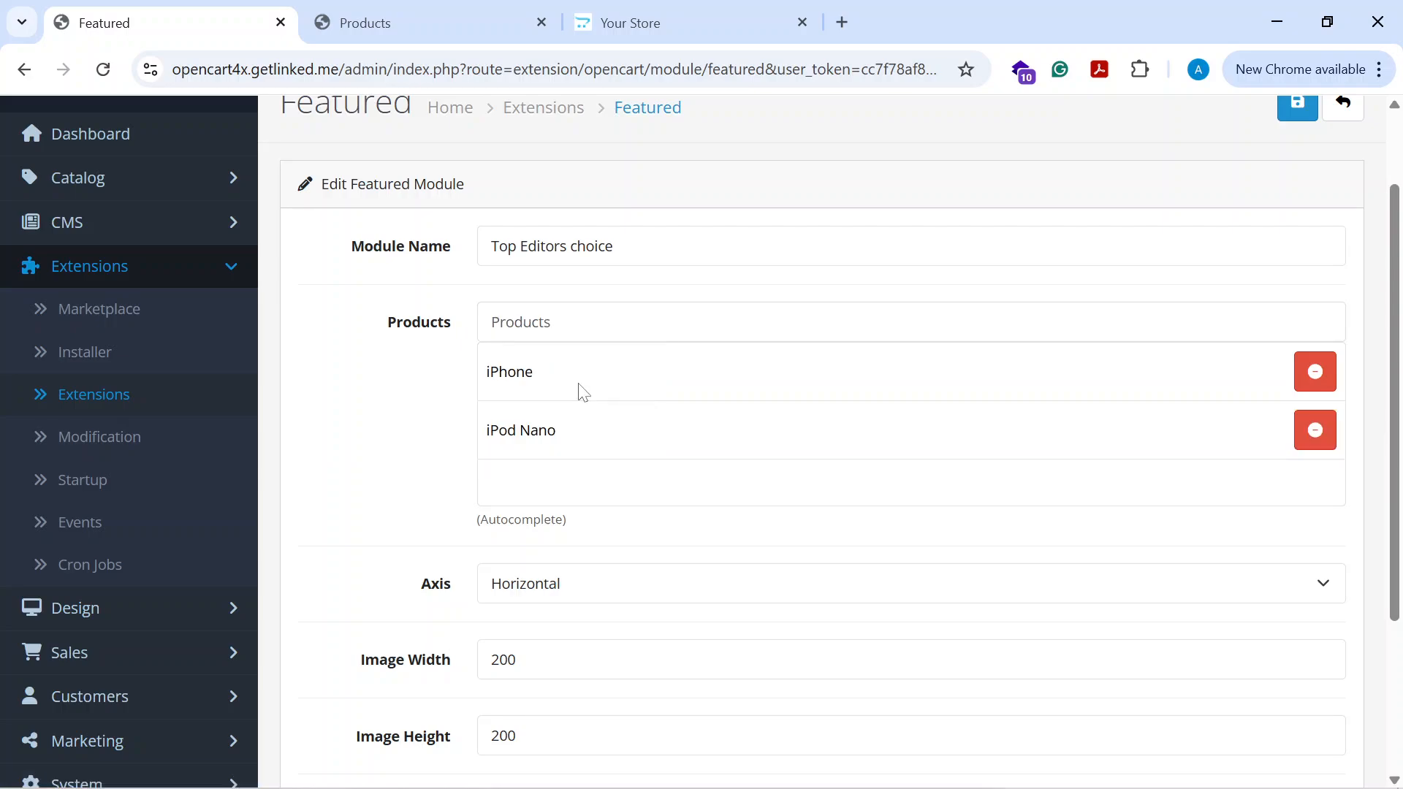
- Check the catalog's product list for more items, and add Product 8 and Palm Treo Pro to the Featured module
{"action": "left_click", "coordinate": [577, 322]}
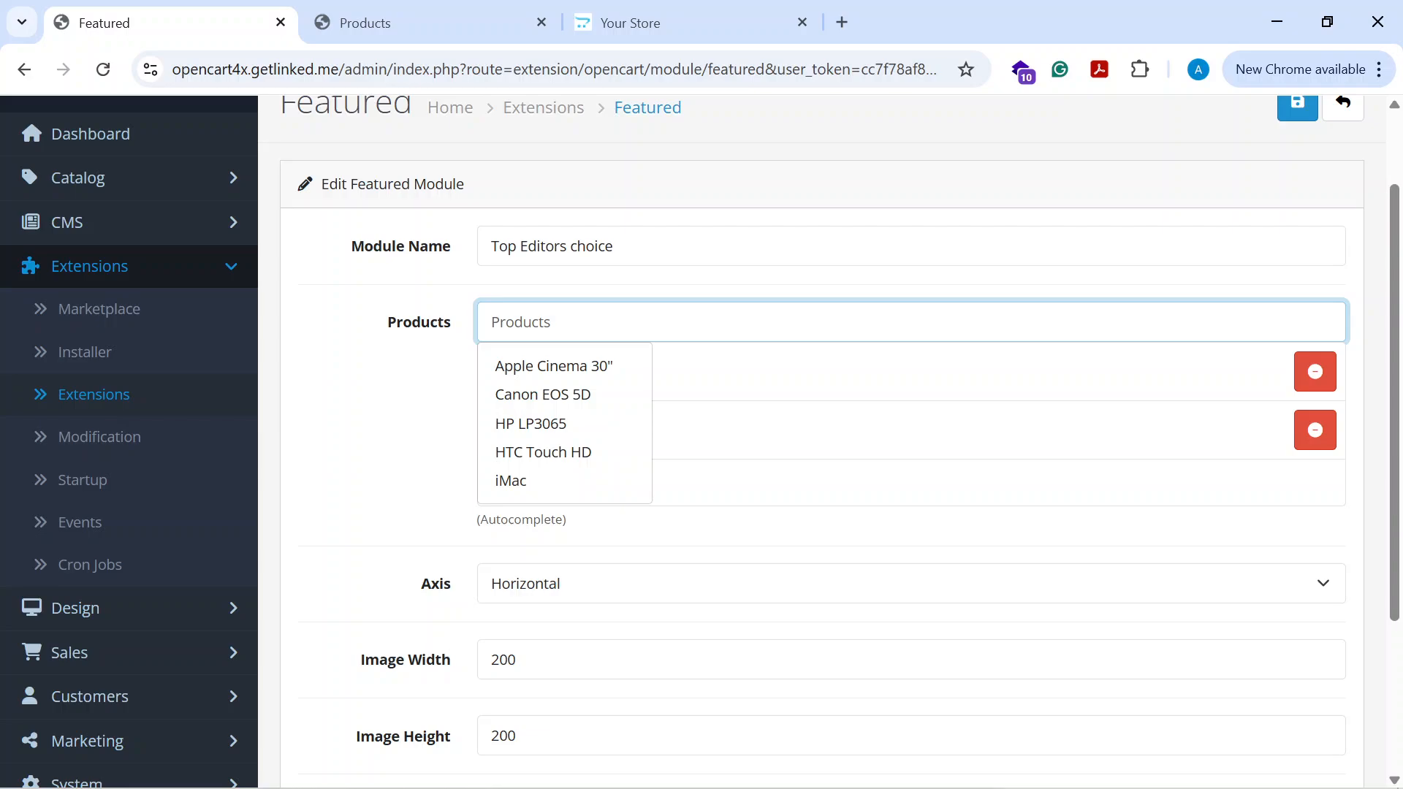
{"action": "left_click", "coordinate": [409, 23]}
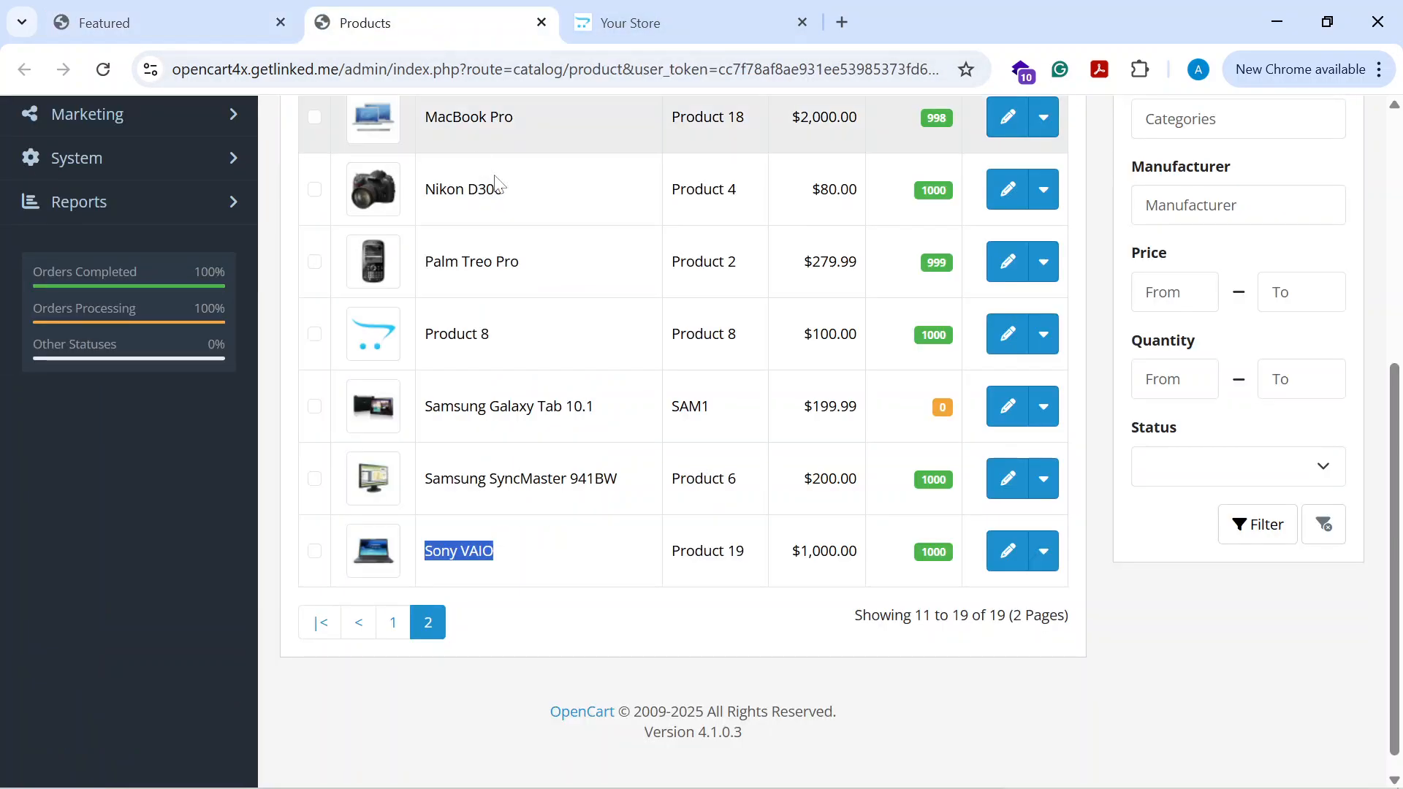
{"action": "left_click", "coordinate": [167, 19]}
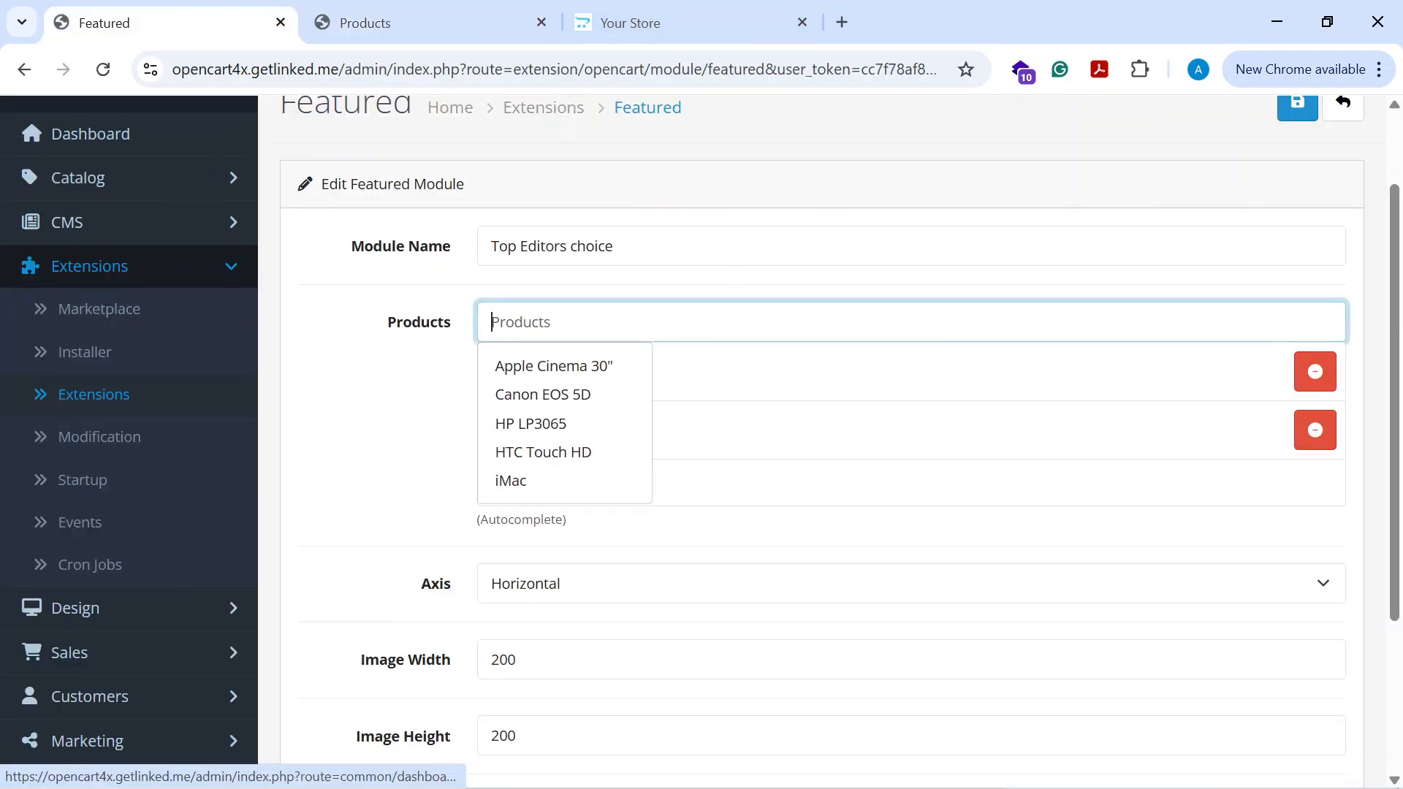
{"action": "type", "text": "produc"}
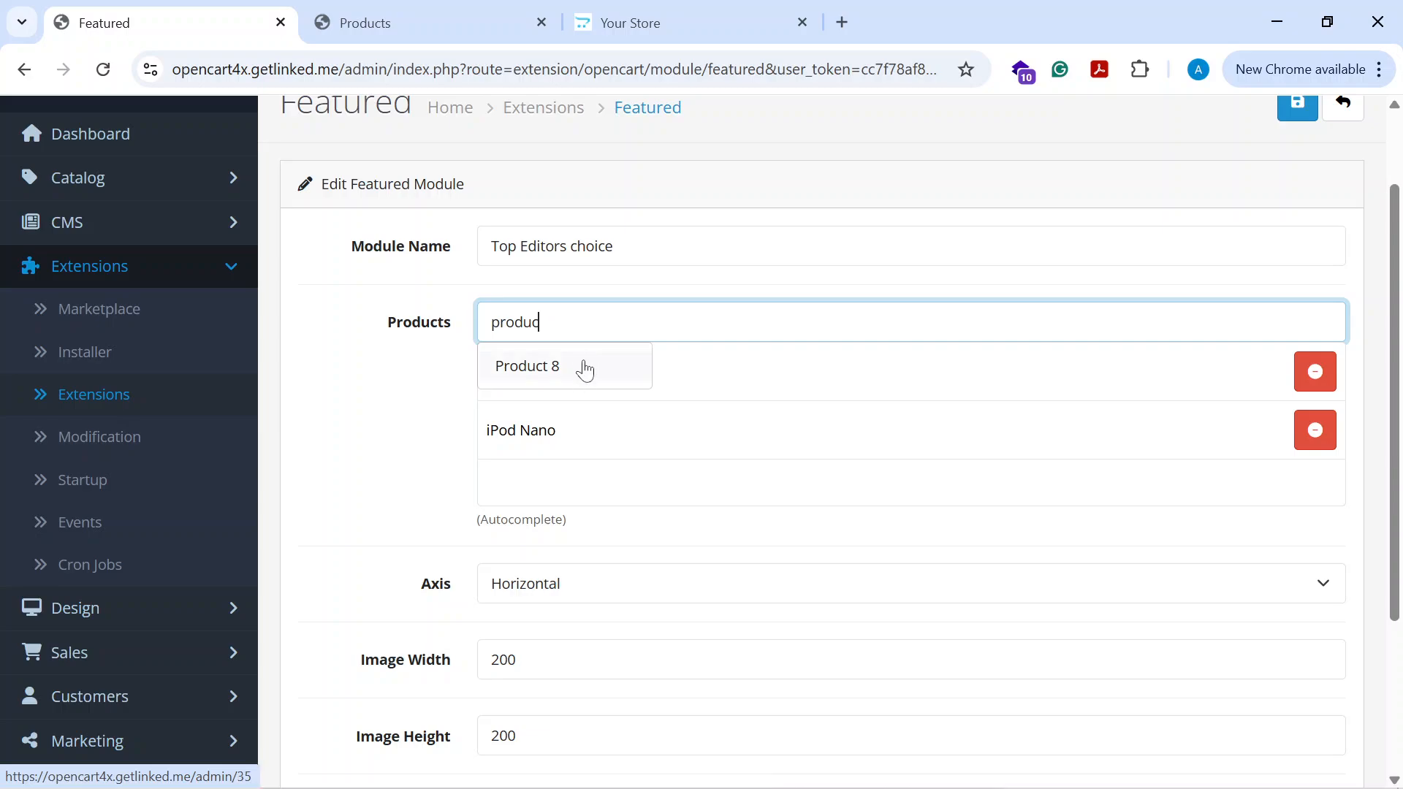
{"action": "left_click", "coordinate": [584, 370]}
{"action": "left_click", "coordinate": [497, 322]}
{"action": "type", "text": "p"}
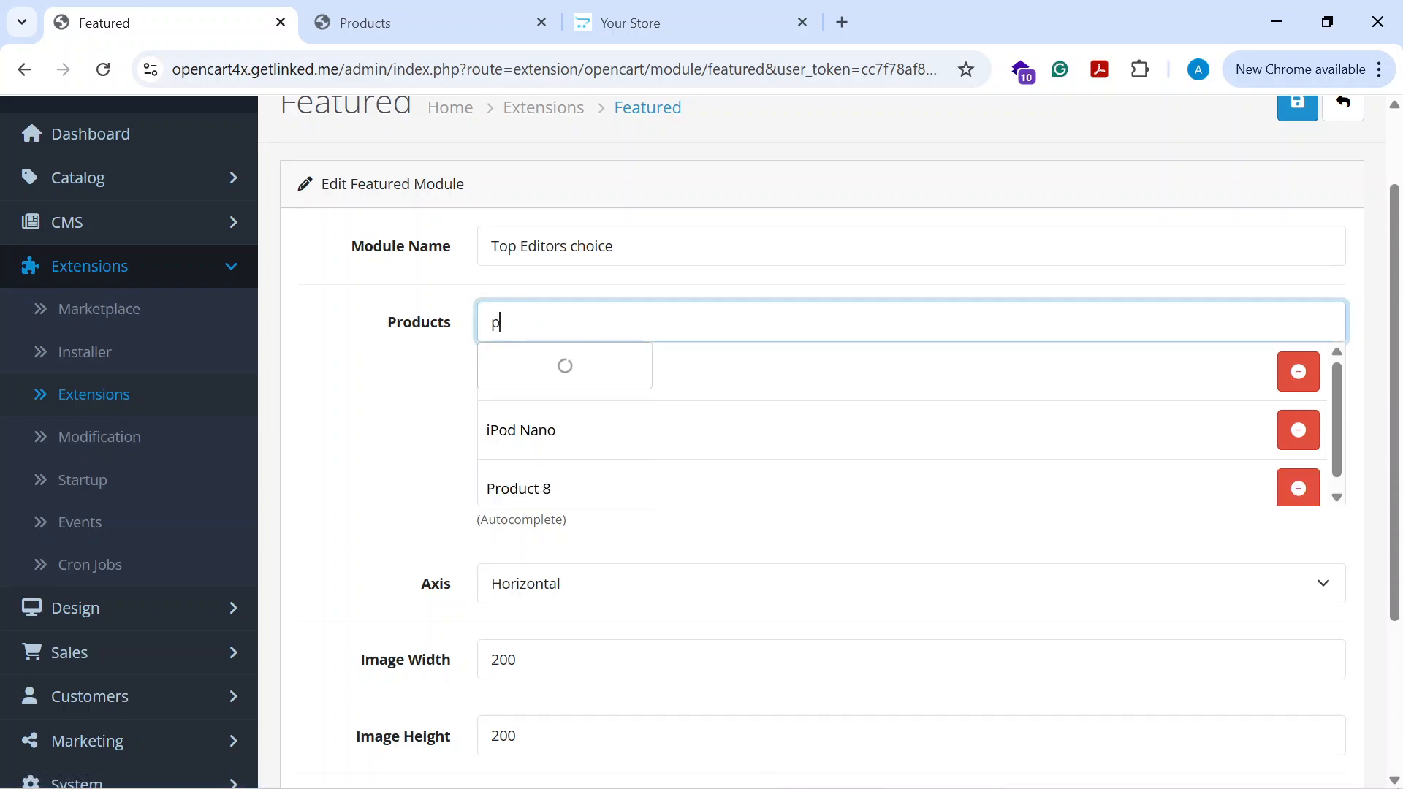
{"action": "type", "text": "al"}
{"action": "left_click", "coordinate": [577, 369]}
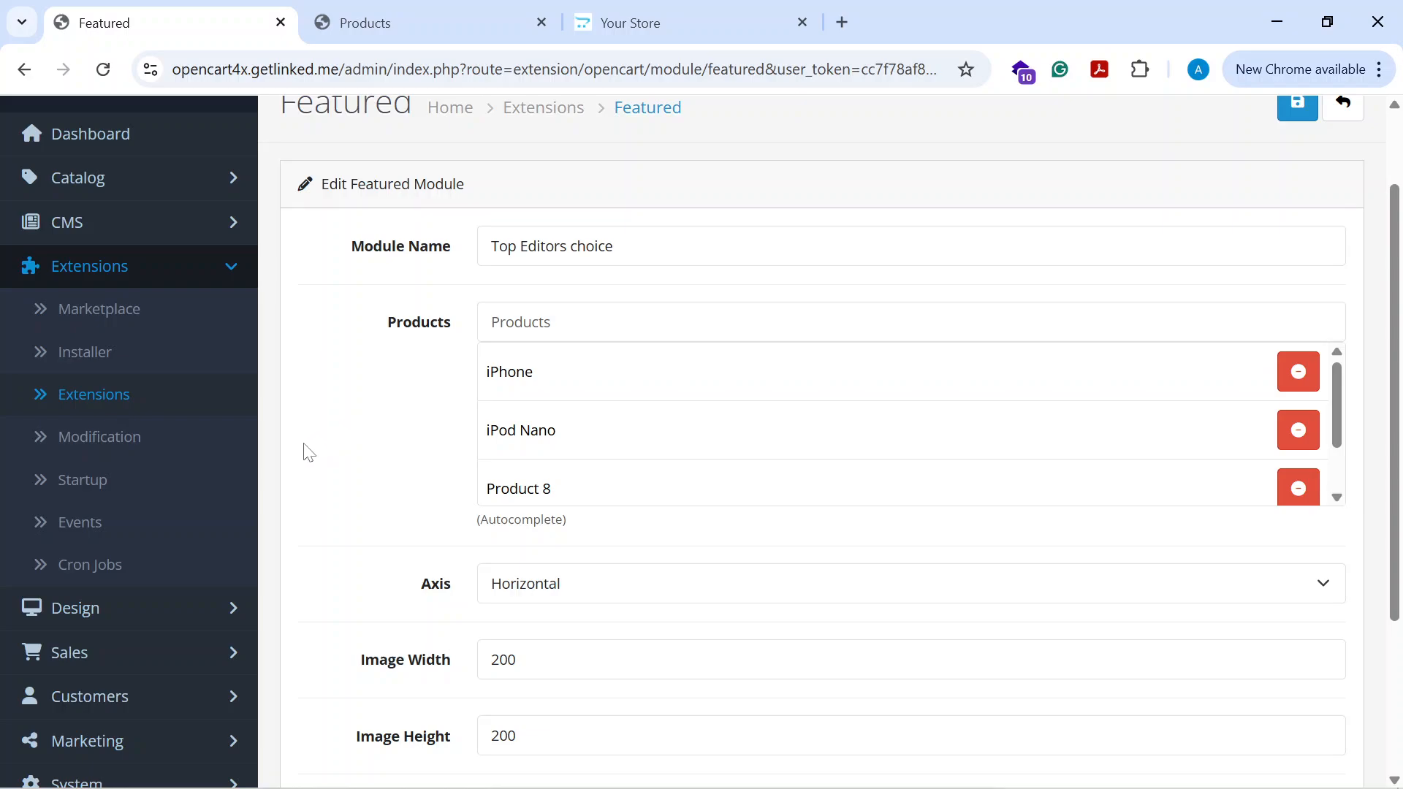
- Keep the module's axis as Horizontal, enable its status and save the module
{"action": "scroll", "coordinate": [307, 453], "scroll_direction": "down", "scroll_amount": 3}
{"action": "left_click", "coordinate": [530, 376]}
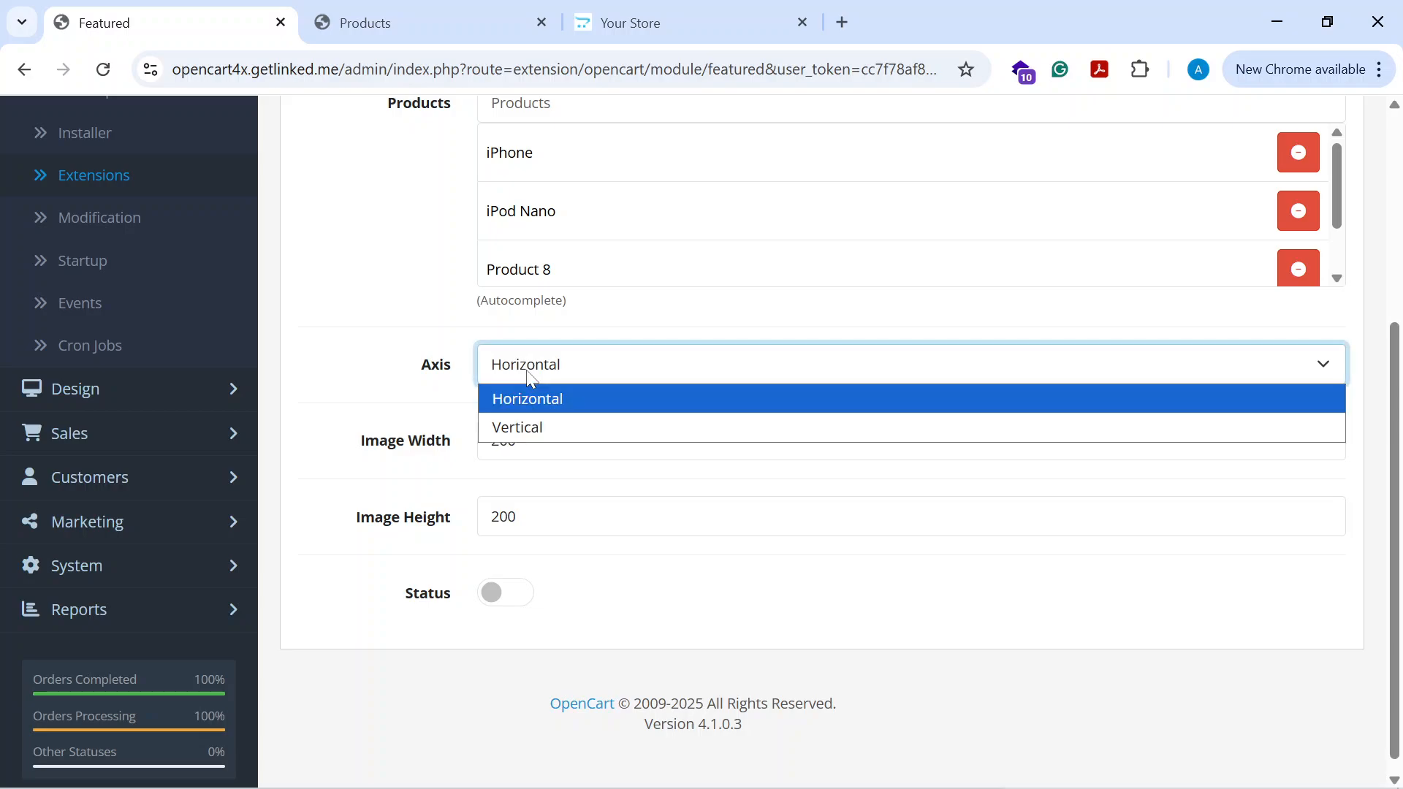
{"action": "left_click", "coordinate": [531, 378]}
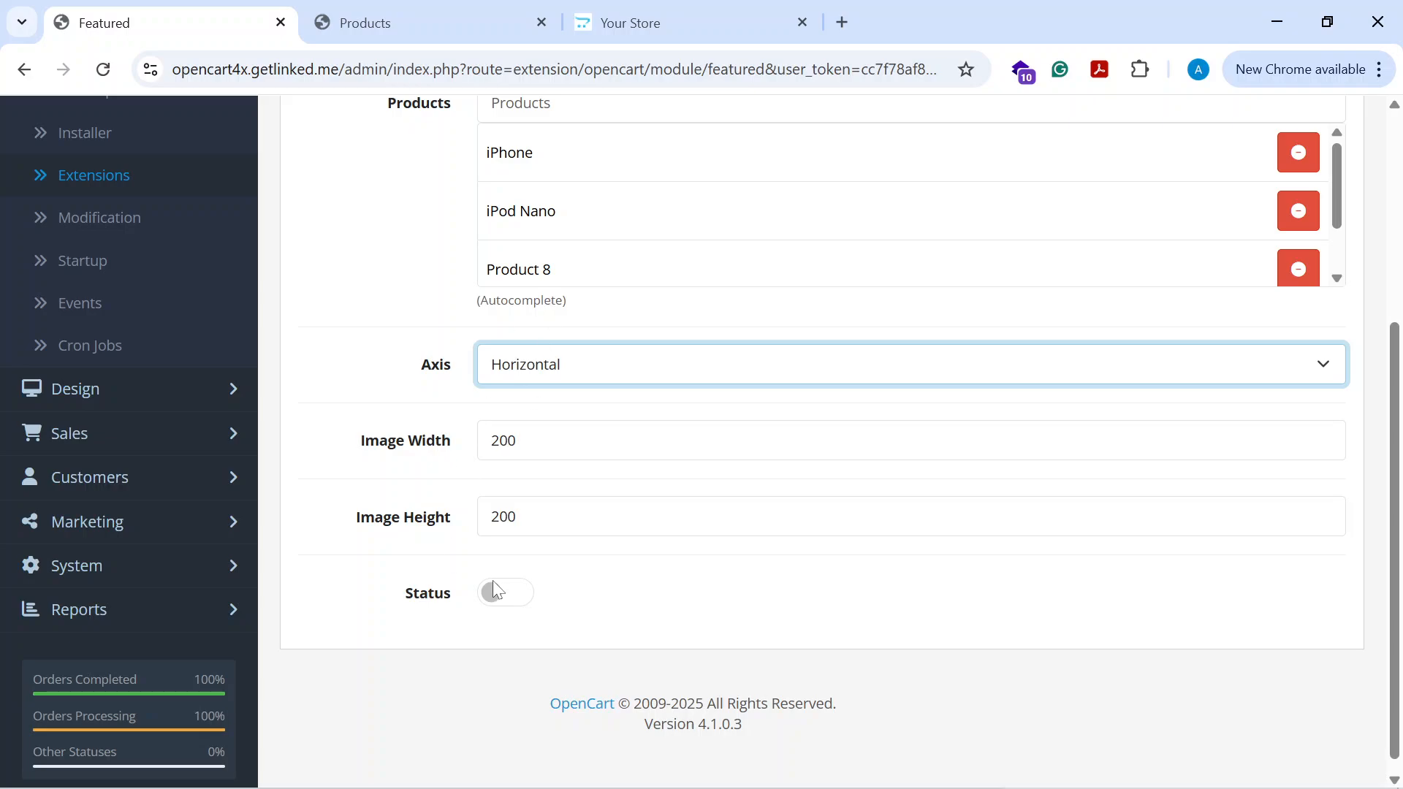
{"action": "left_click", "coordinate": [512, 599]}
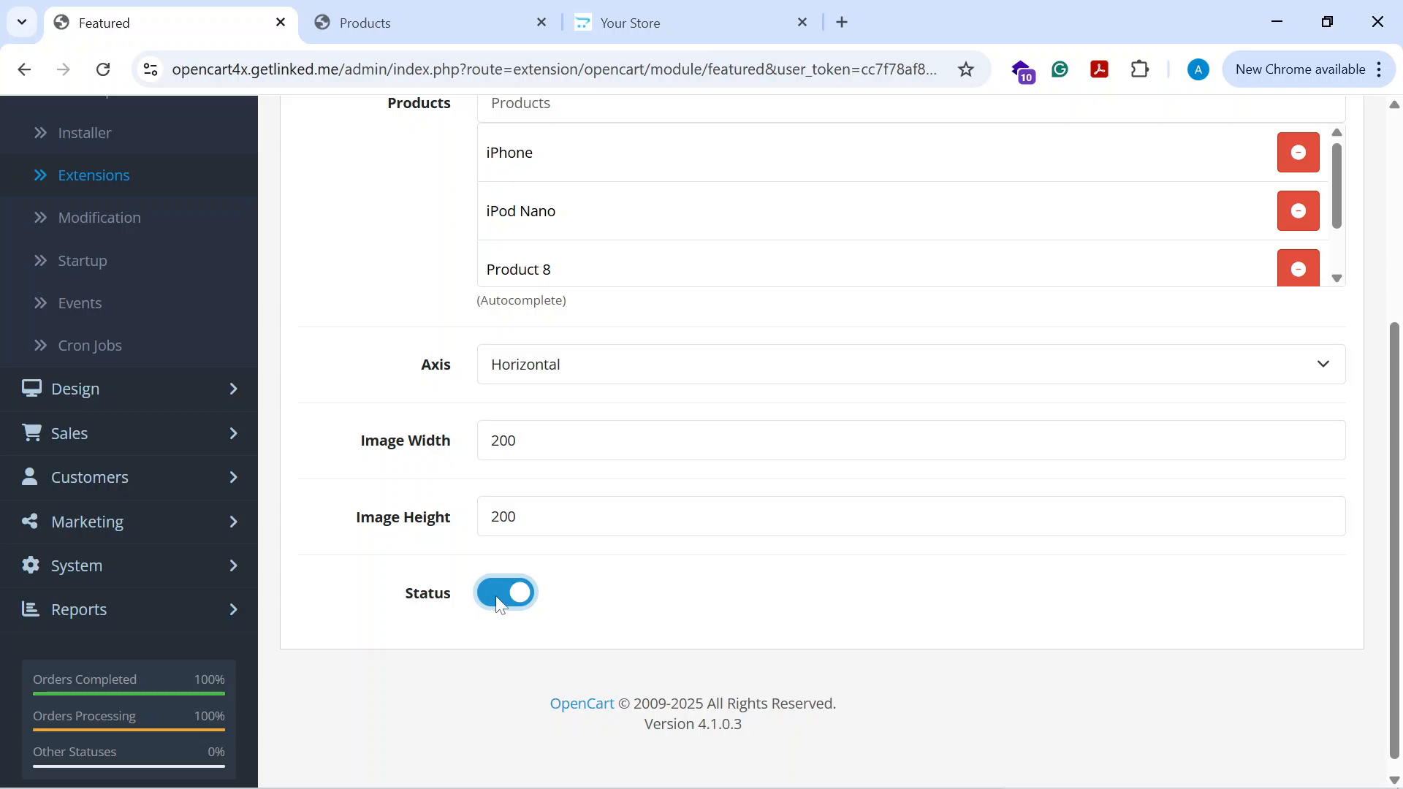
{"action": "scroll", "coordinate": [448, 590], "scroll_direction": "up", "scroll_amount": 5}
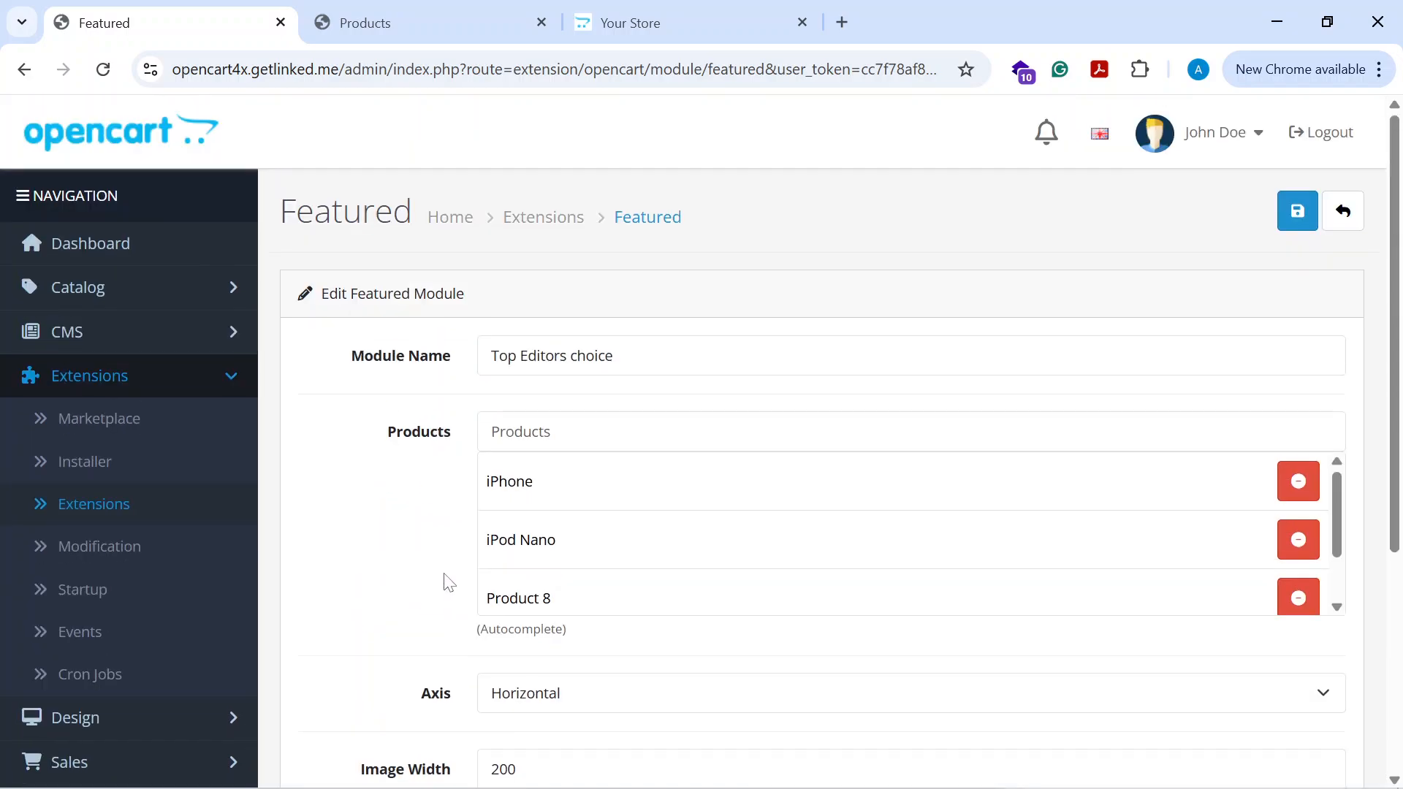
{"action": "scroll", "coordinate": [370, 548], "scroll_direction": "down", "scroll_amount": 3}
{"action": "scroll", "coordinate": [1168, 391], "scroll_direction": "up", "scroll_amount": 3}
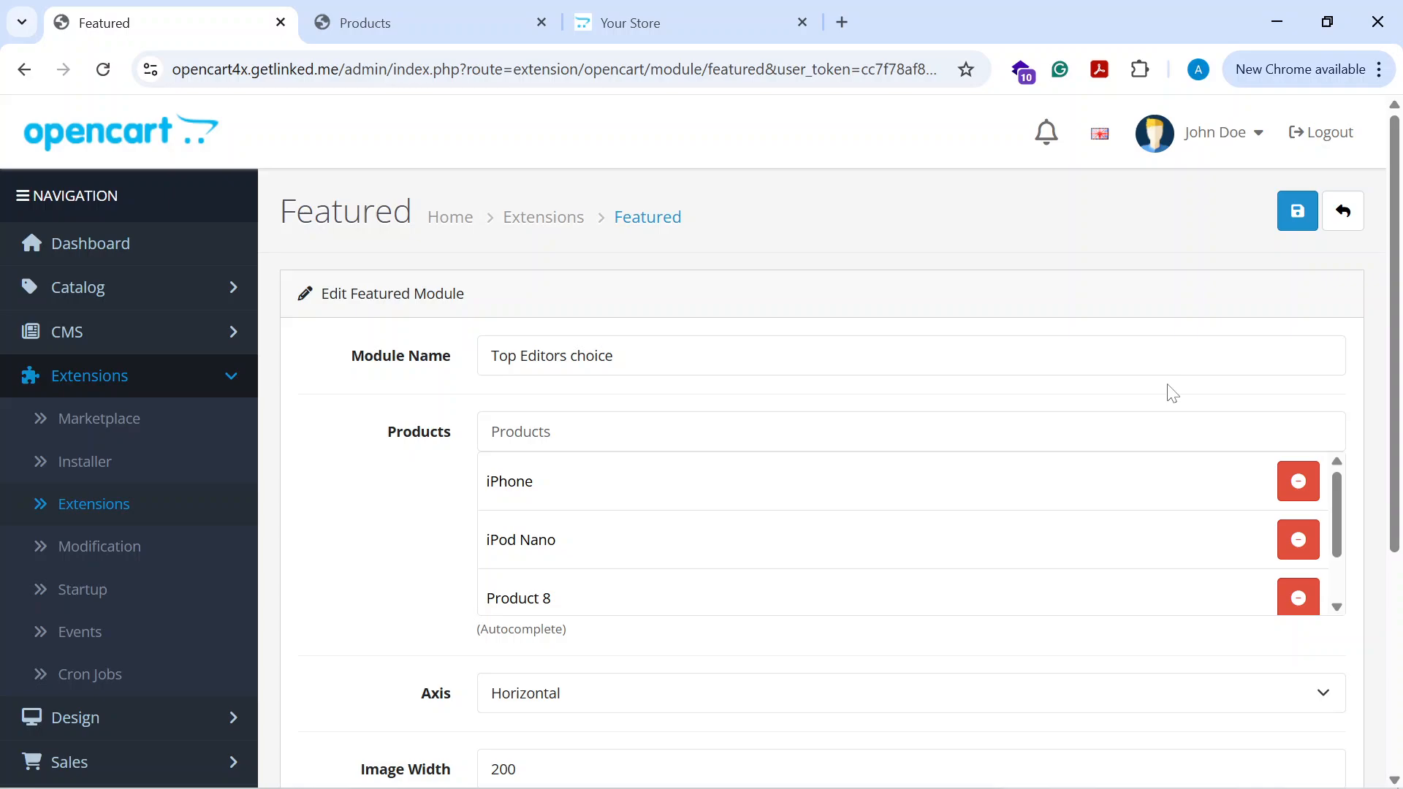
{"action": "left_click", "coordinate": [1307, 223]}
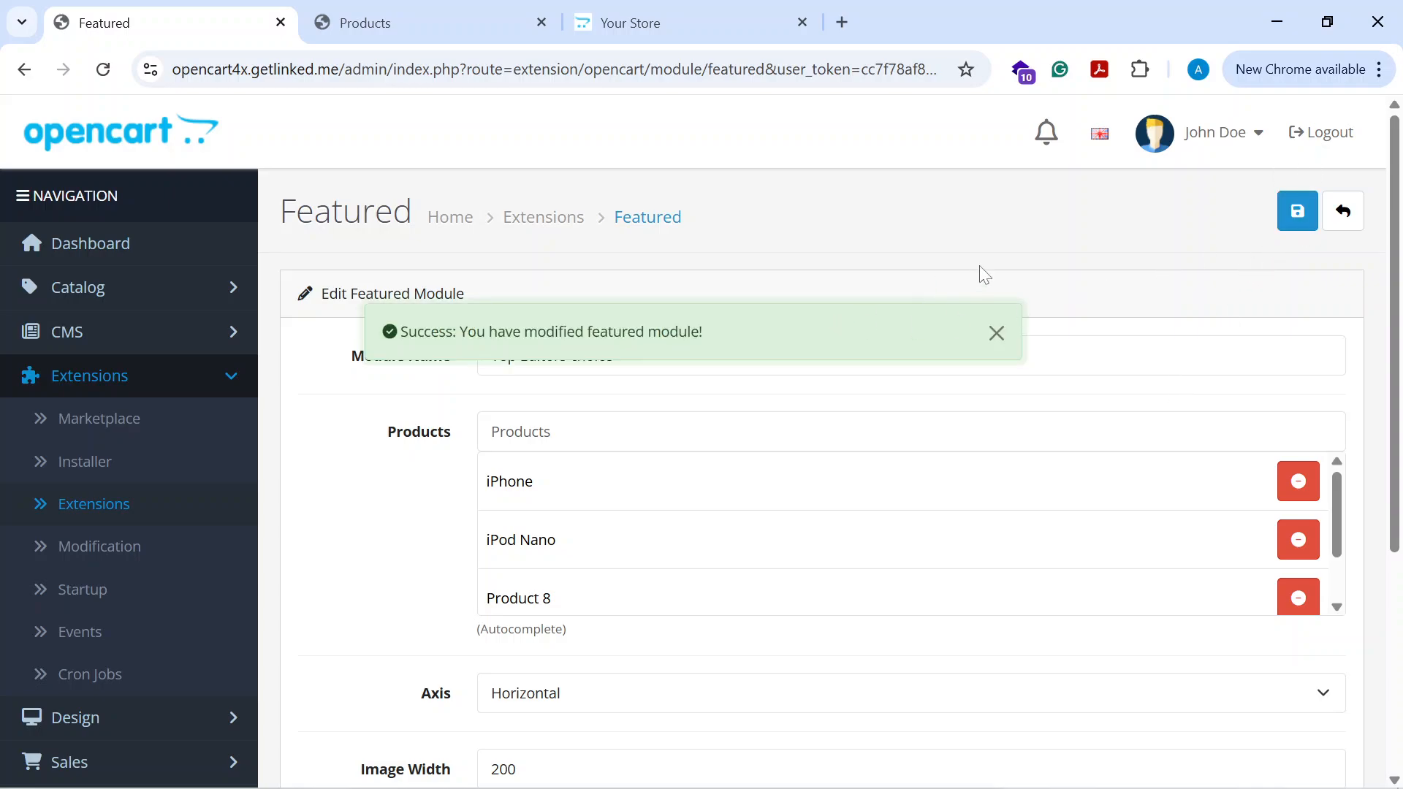
- Examine the storefront's home page and the Mac category page under Desktops for places to show the module
{"action": "left_click", "coordinate": [630, 22]}
{"action": "scroll", "coordinate": [270, 511], "scroll_direction": "down", "scroll_amount": 5}
{"action": "scroll", "coordinate": [229, 410], "scroll_direction": "up", "scroll_amount": 5}
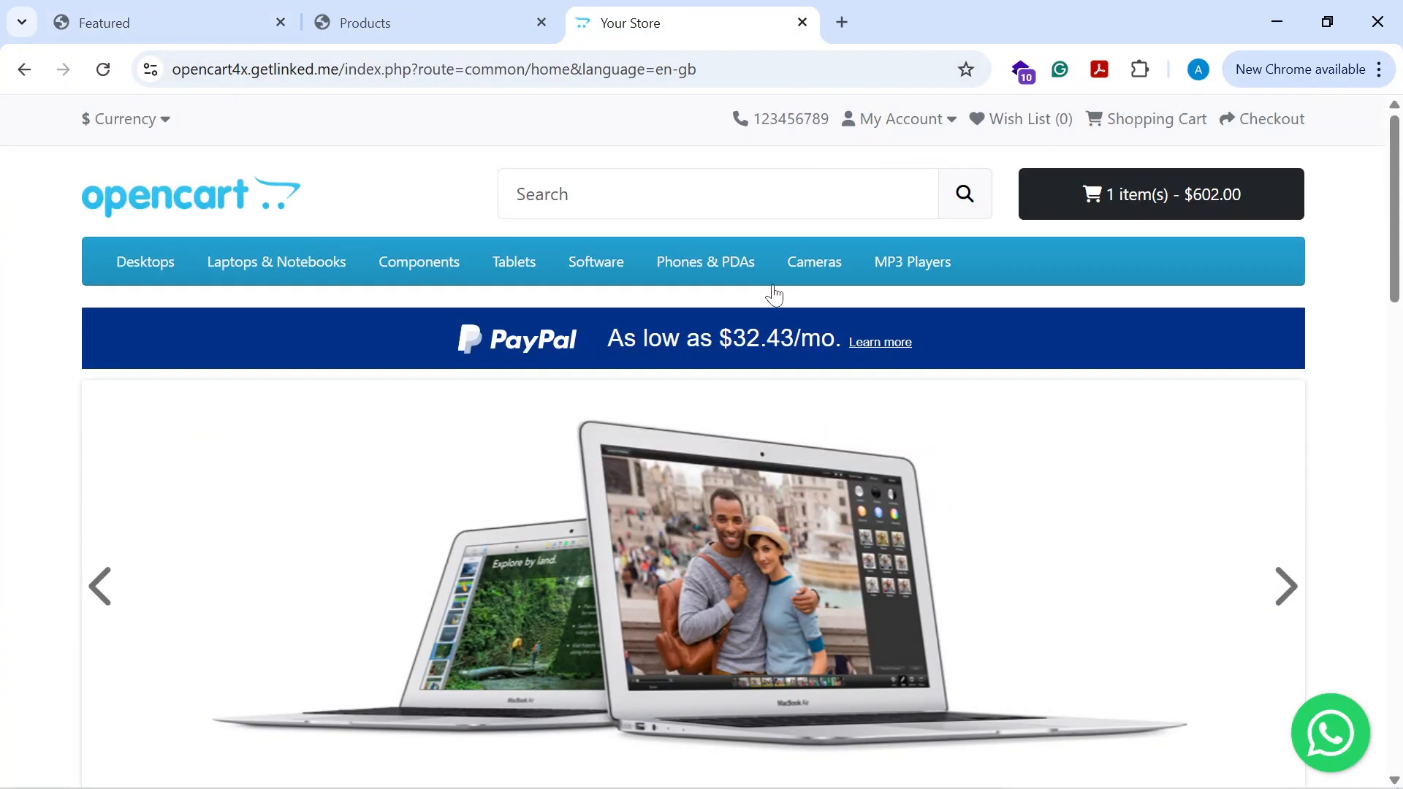
{"action": "mouse_move", "coordinate": [248, 274]}
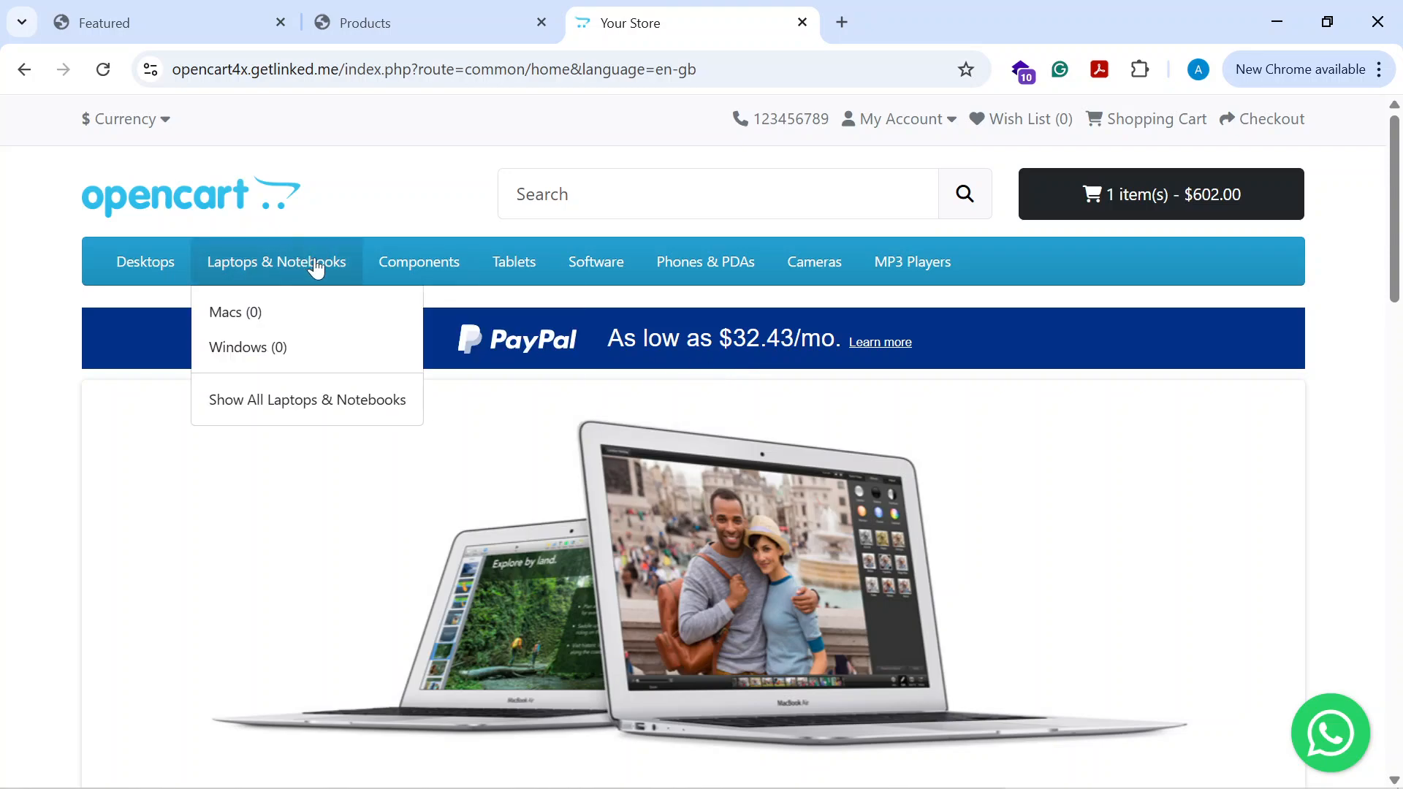
{"action": "mouse_move", "coordinate": [132, 276]}
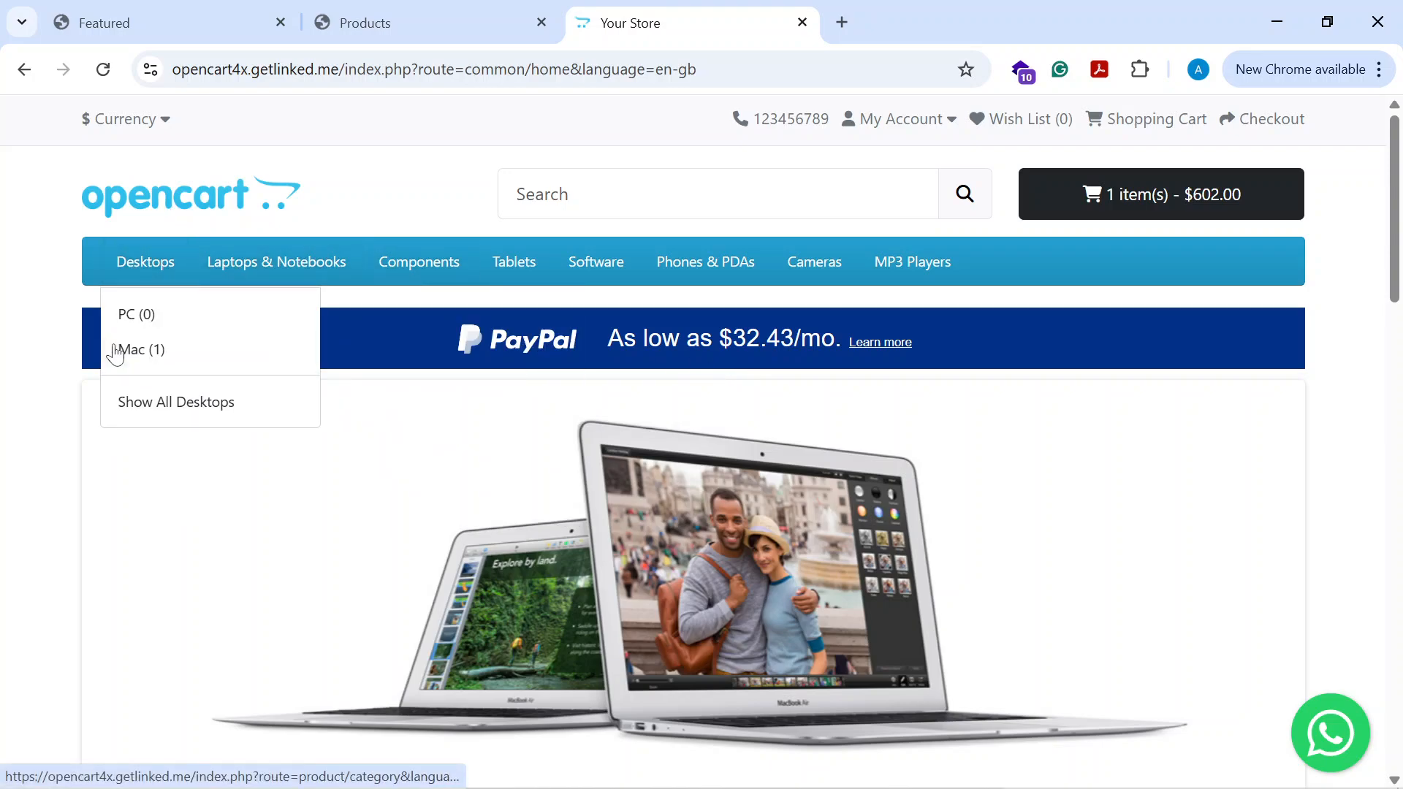
{"action": "left_click", "coordinate": [144, 355]}
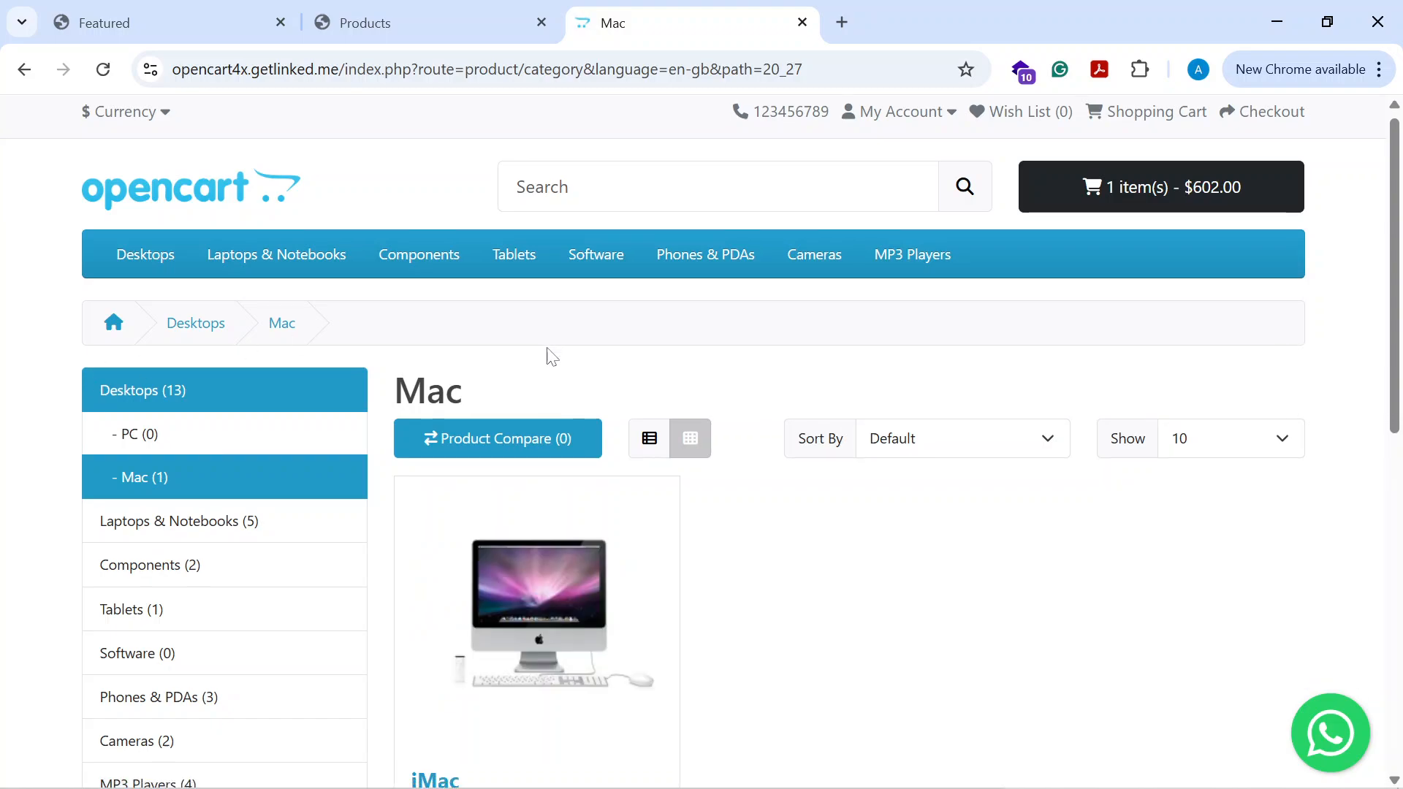
{"action": "scroll", "coordinate": [294, 391], "scroll_direction": "down", "scroll_amount": 3}
{"action": "scroll", "coordinate": [294, 391], "scroll_direction": "down", "scroll_amount": 5}
{"action": "scroll", "coordinate": [322, 404], "scroll_direction": "up", "scroll_amount": 5}
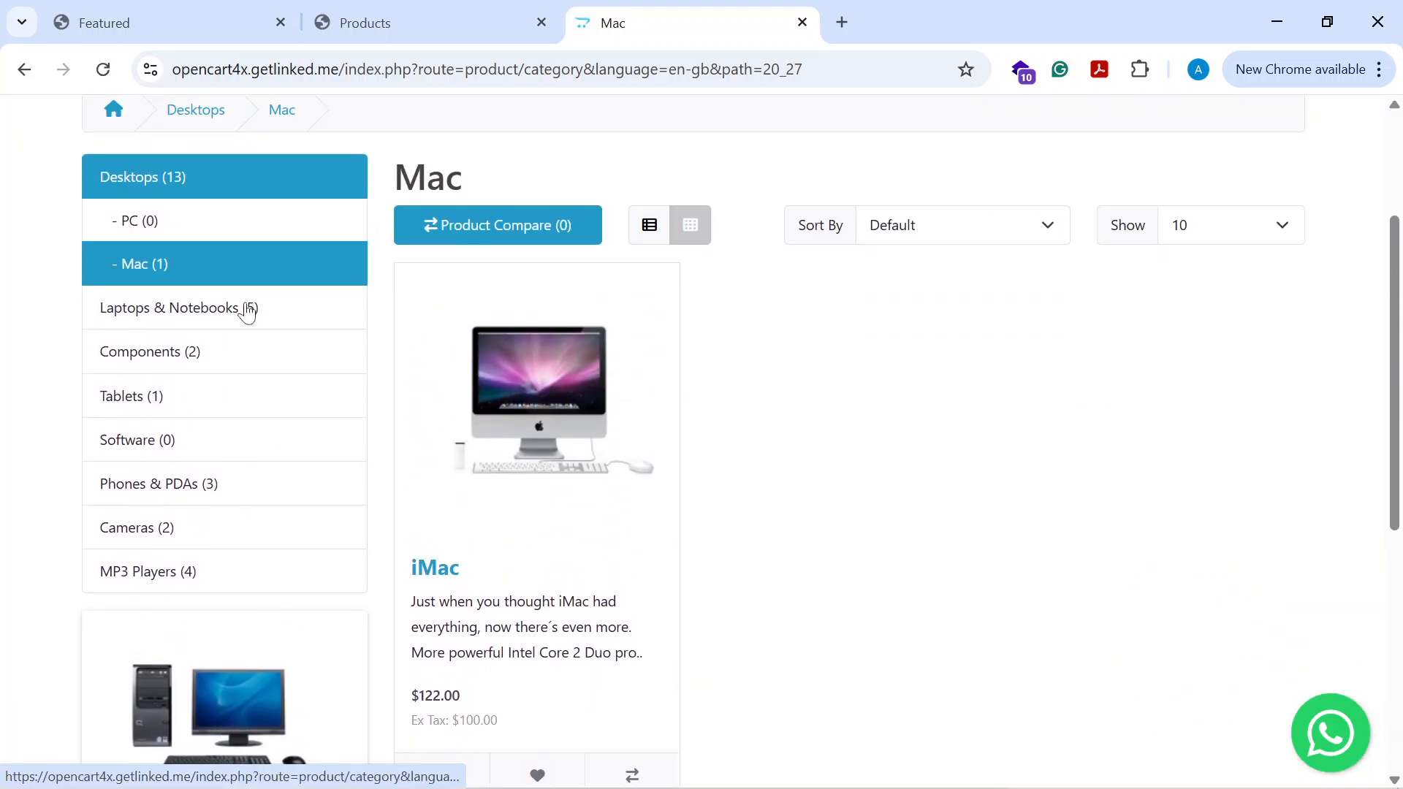
- Return to the admin, go to the Design layouts and open the Category layout for editing
{"action": "left_click", "coordinate": [156, 26]}
{"action": "scroll", "coordinate": [166, 512], "scroll_direction": "down", "scroll_amount": 5}
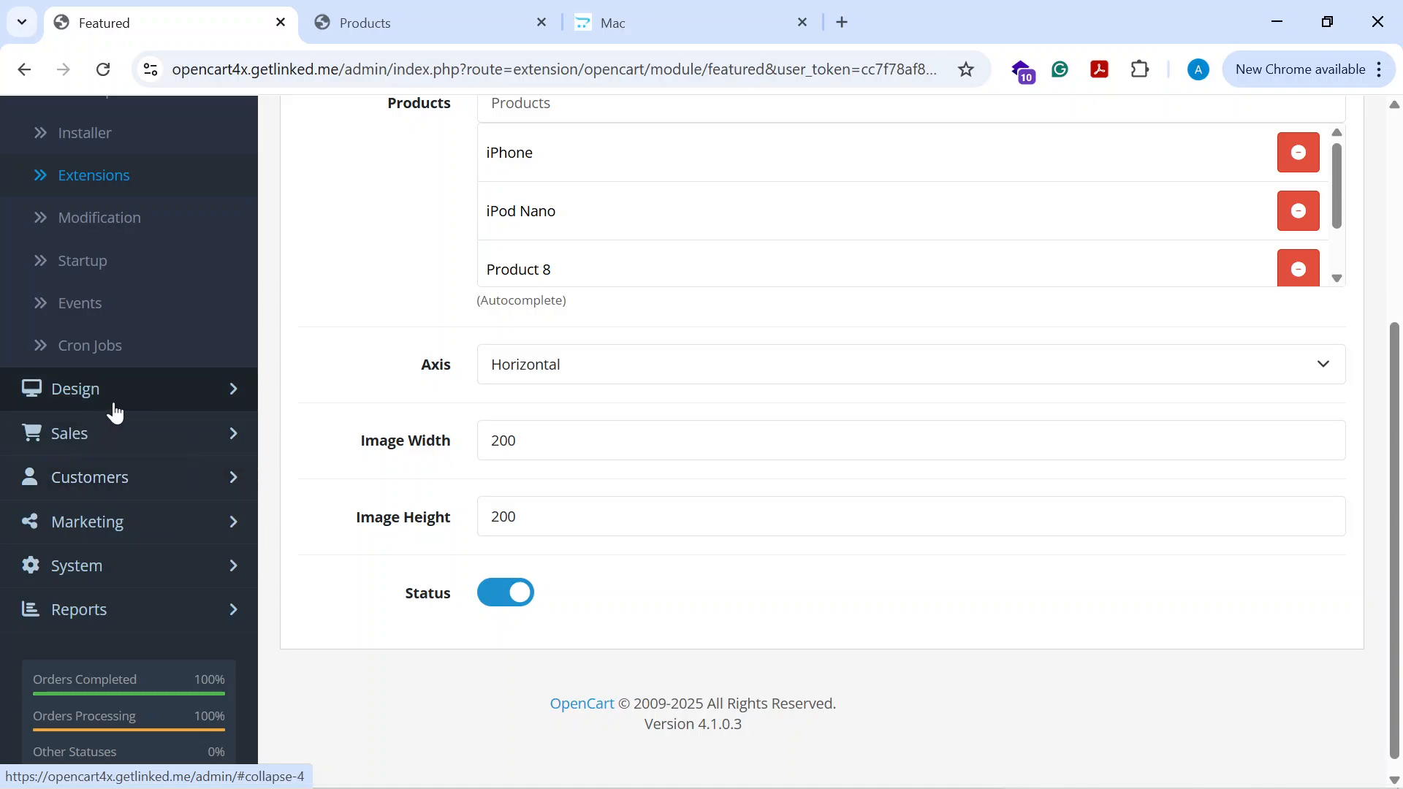
{"action": "left_click", "coordinate": [150, 393]}
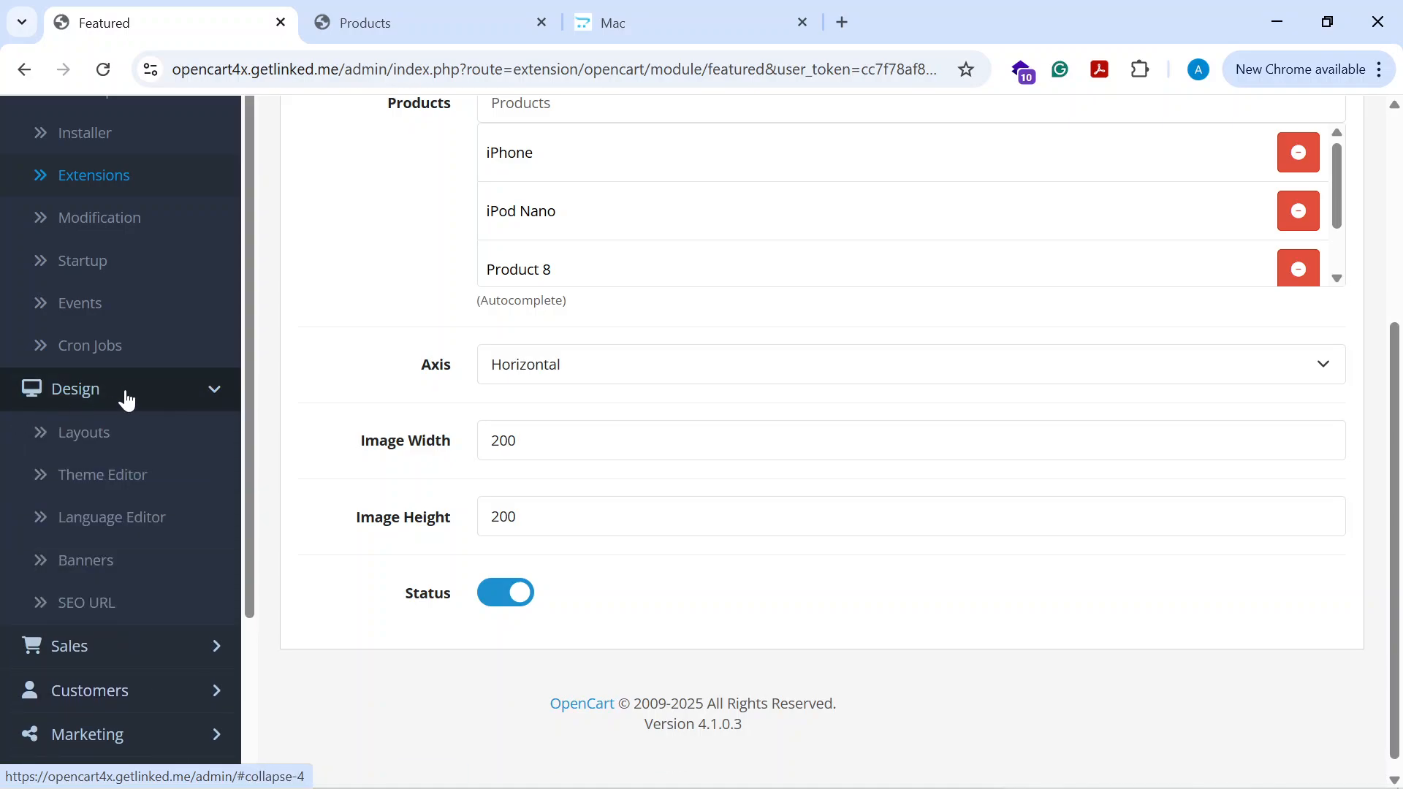
{"action": "left_click", "coordinate": [98, 444]}
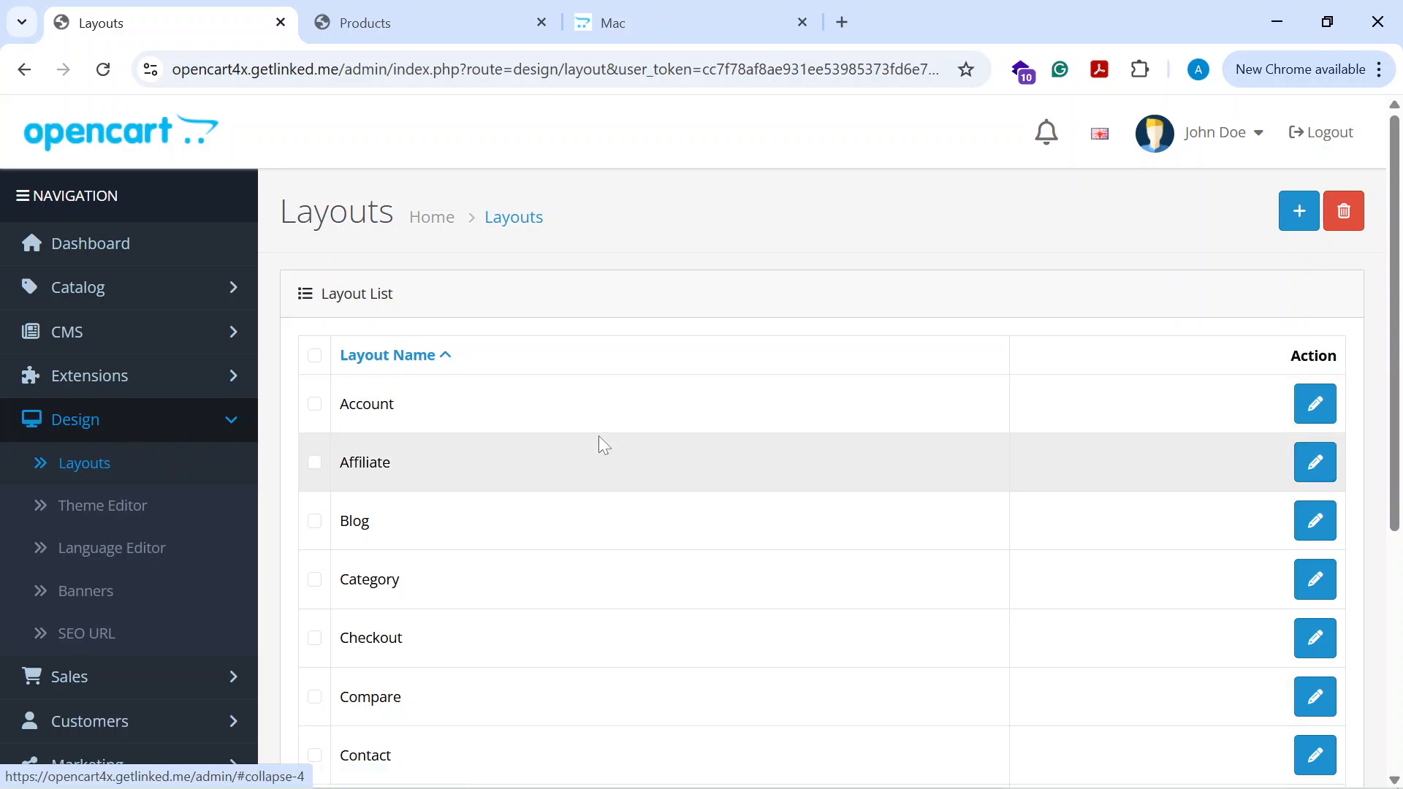
{"action": "scroll", "coordinate": [570, 444], "scroll_direction": "down", "scroll_amount": 3}
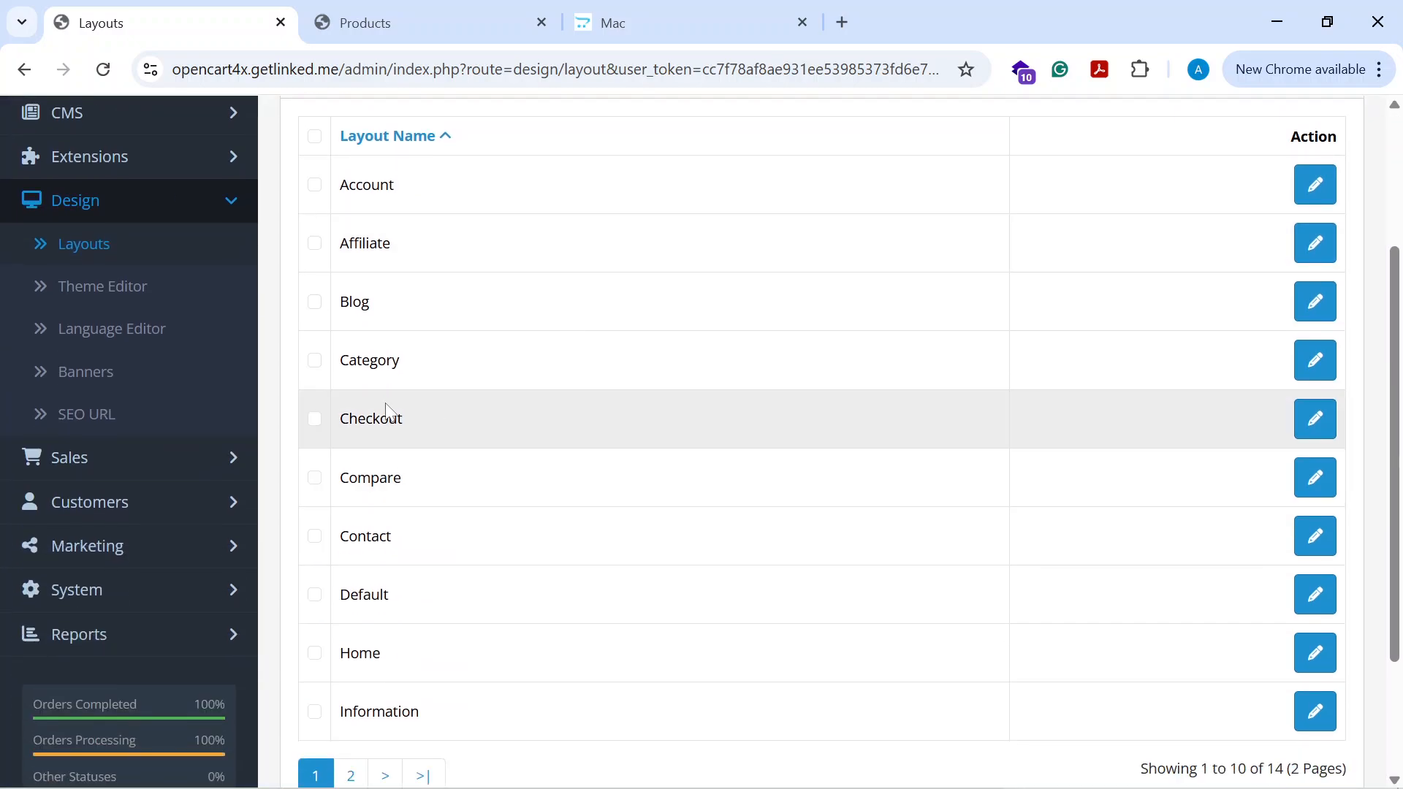
{"action": "left_click", "coordinate": [1315, 359]}
{"action": "scroll", "coordinate": [407, 376], "scroll_direction": "down", "scroll_amount": 4}
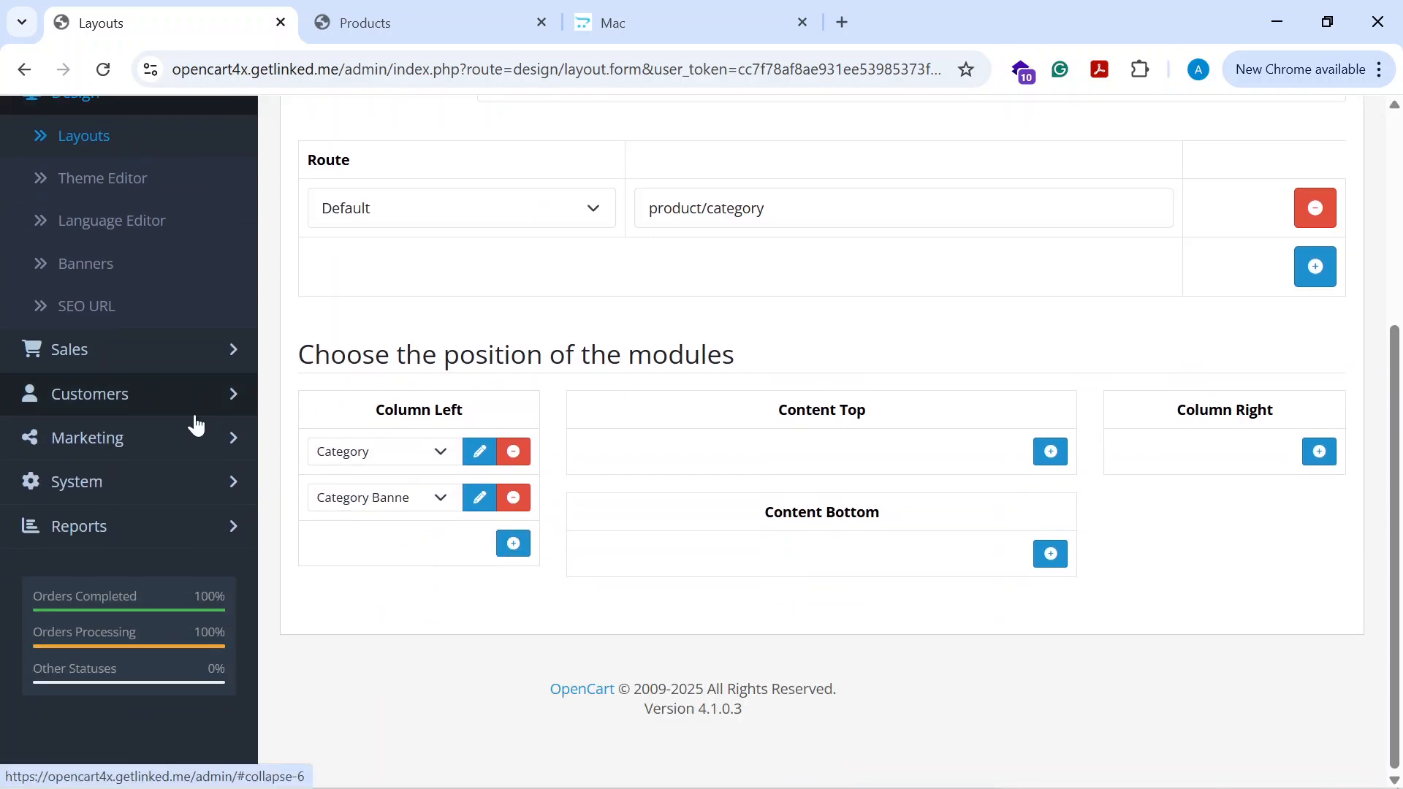
- Compare the Category layout's Column Left modules with the sidebar of the storefront's Mac category page
{"action": "left_click", "coordinate": [421, 455]}
{"action": "left_click", "coordinate": [419, 450]}
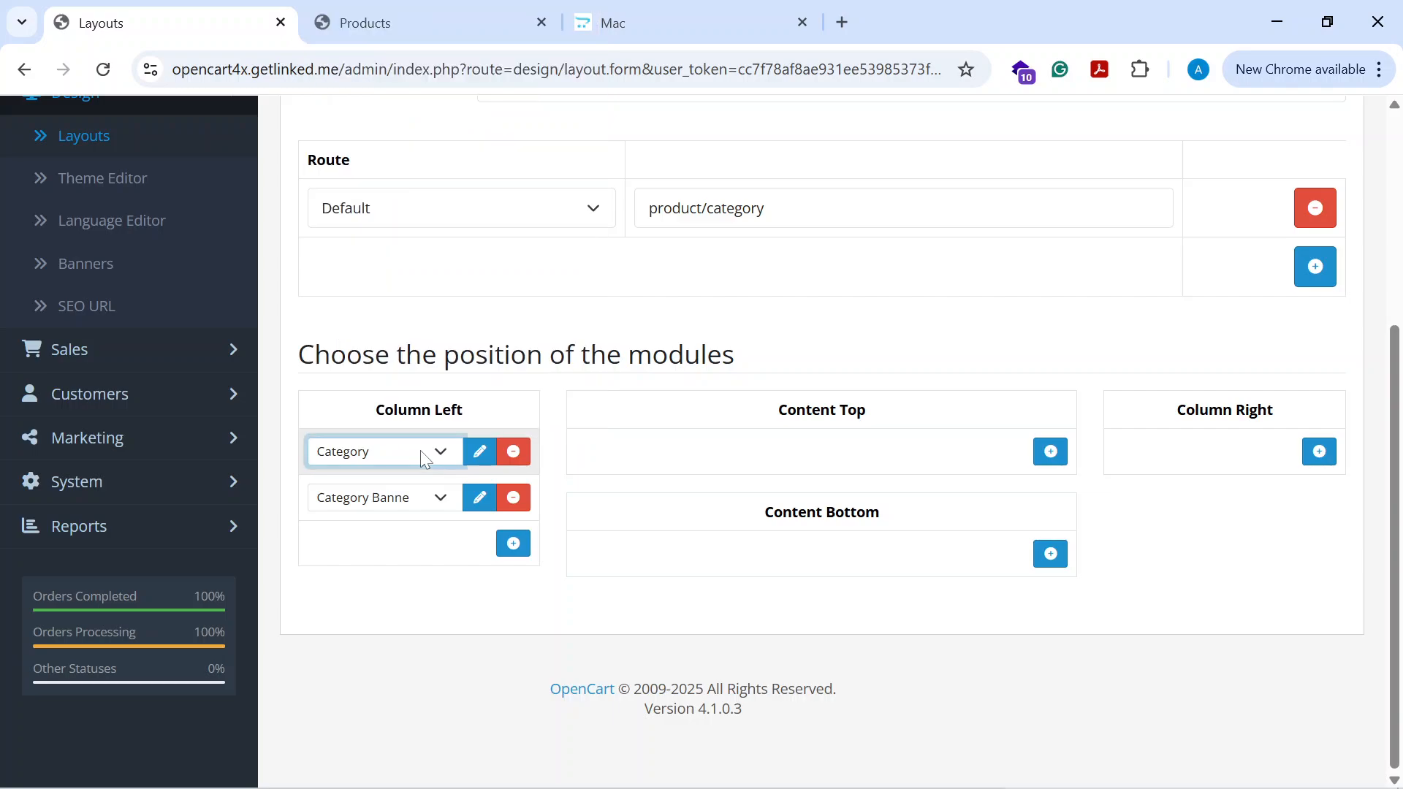
{"action": "left_click_drag", "start_coordinate": [369, 410], "coordinate": [483, 413]}
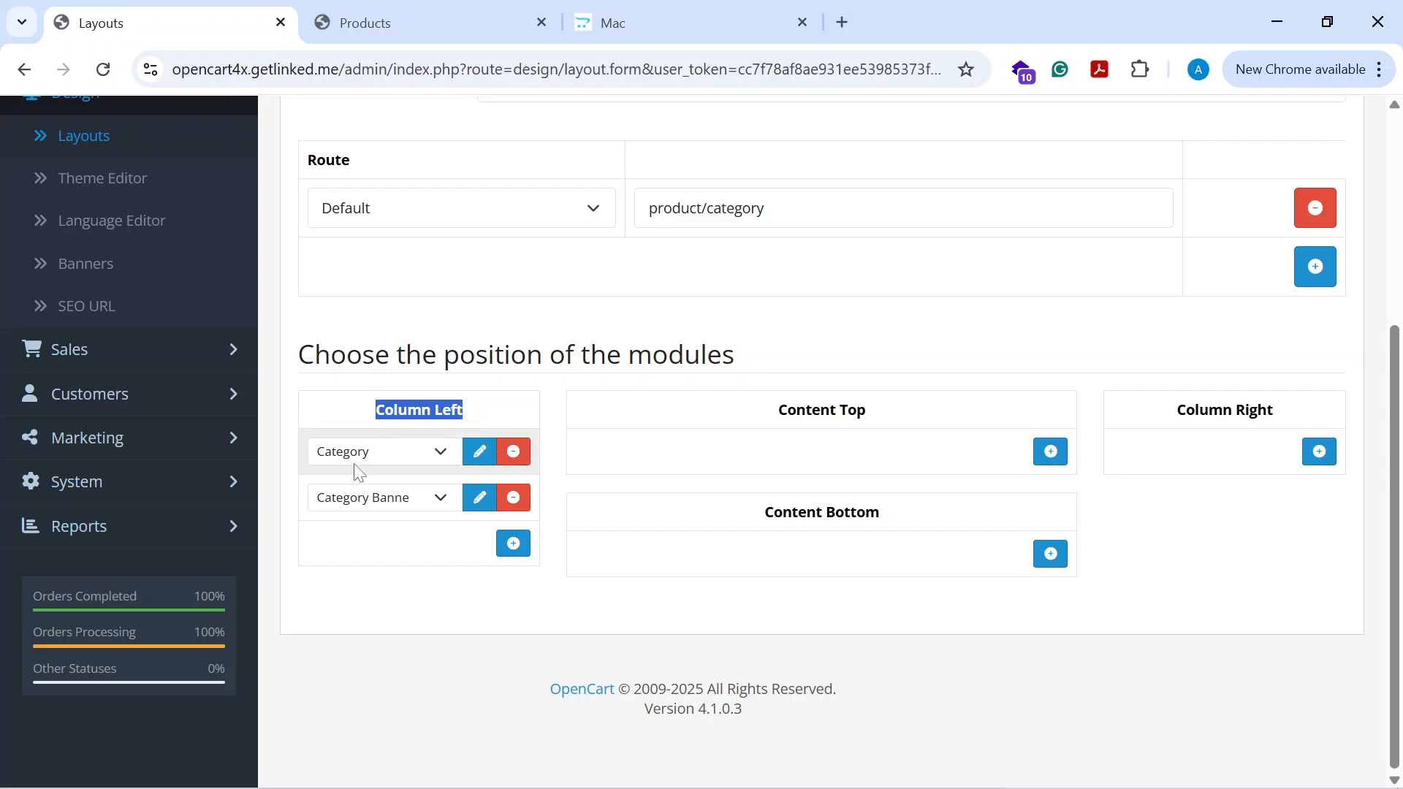
{"action": "left_click", "coordinate": [405, 450]}
{"action": "left_click", "coordinate": [405, 450]}
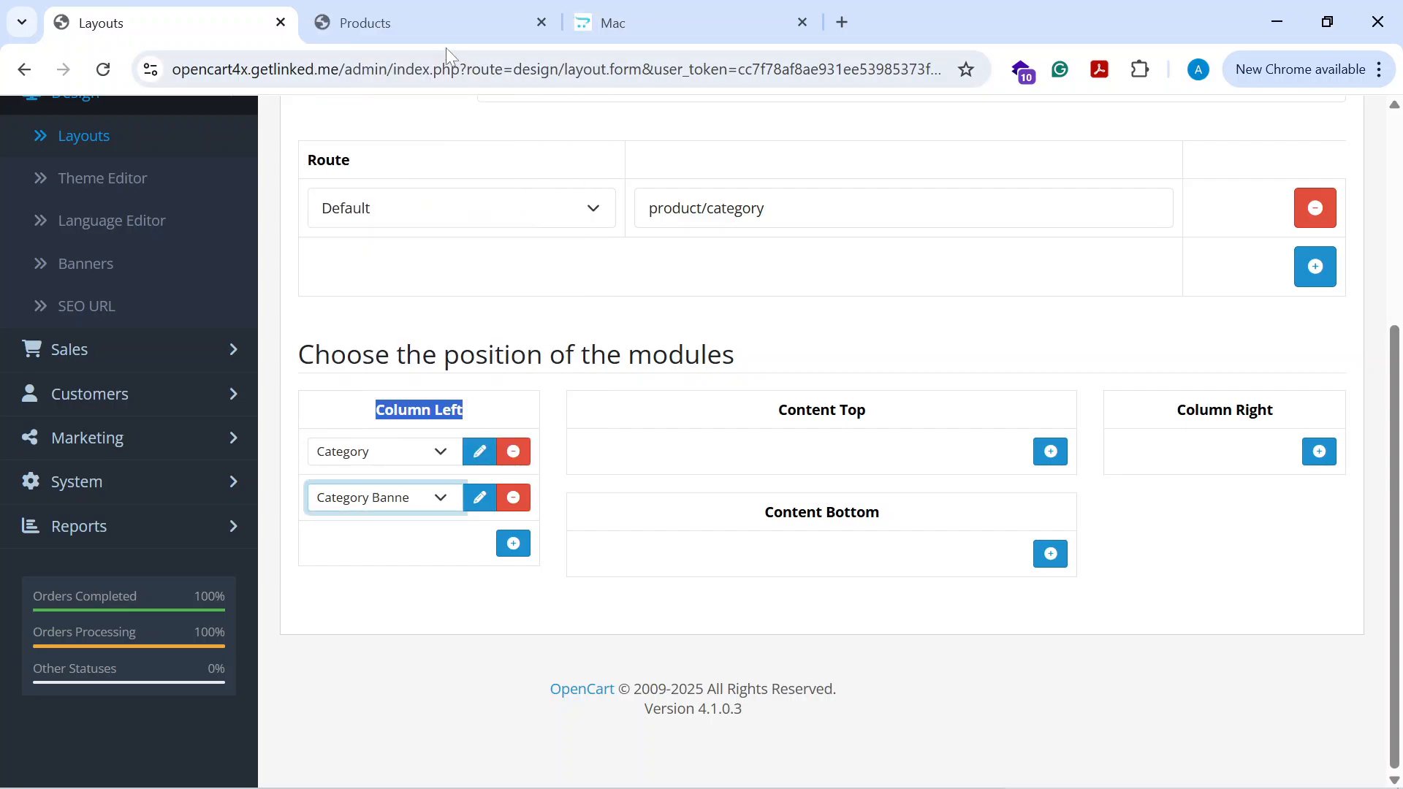
{"action": "left_click", "coordinate": [647, 25]}
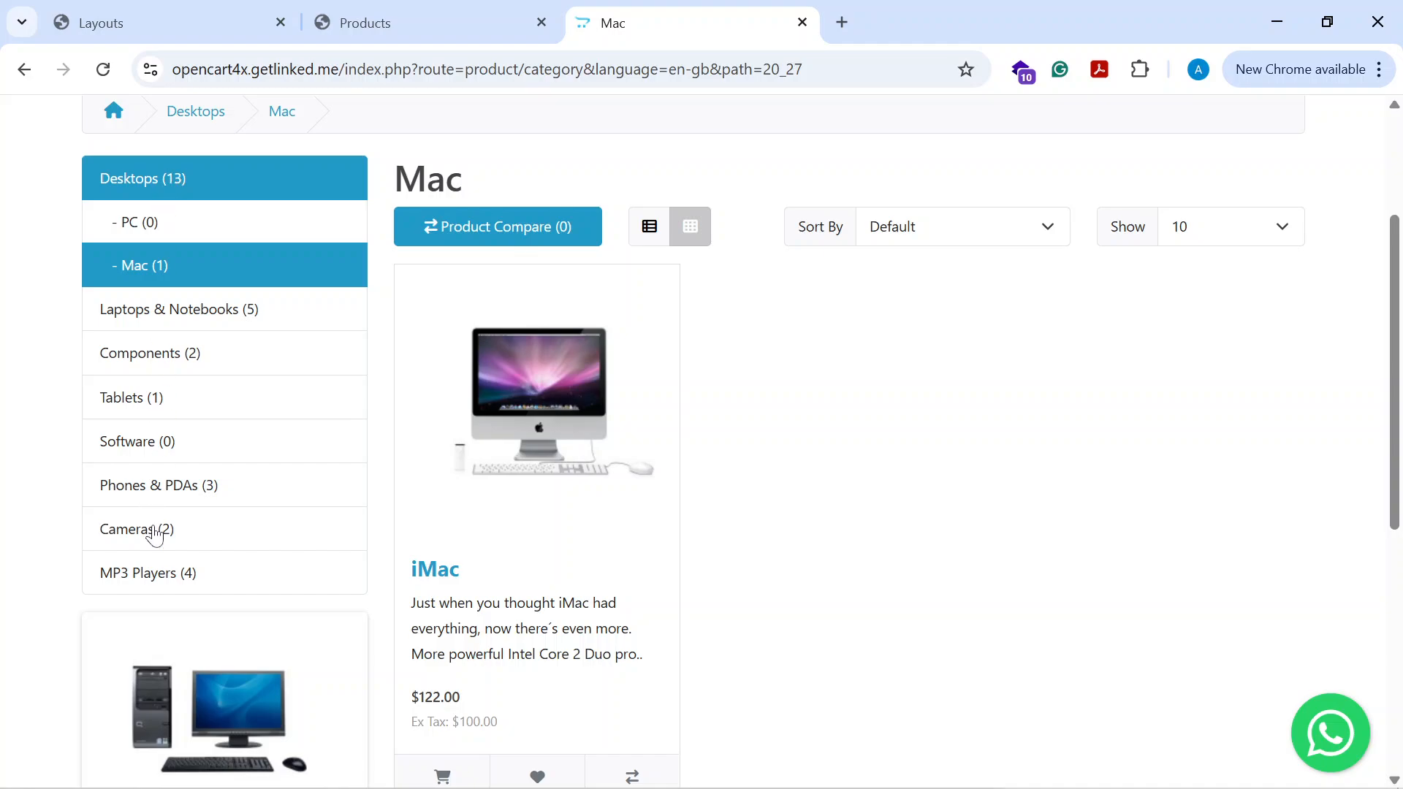
{"action": "scroll", "coordinate": [183, 530], "scroll_direction": "down", "scroll_amount": 4}
{"action": "scroll", "coordinate": [201, 365], "scroll_direction": "up", "scroll_amount": 4}
{"action": "scroll", "coordinate": [194, 385], "scroll_direction": "up", "scroll_amount": 1}
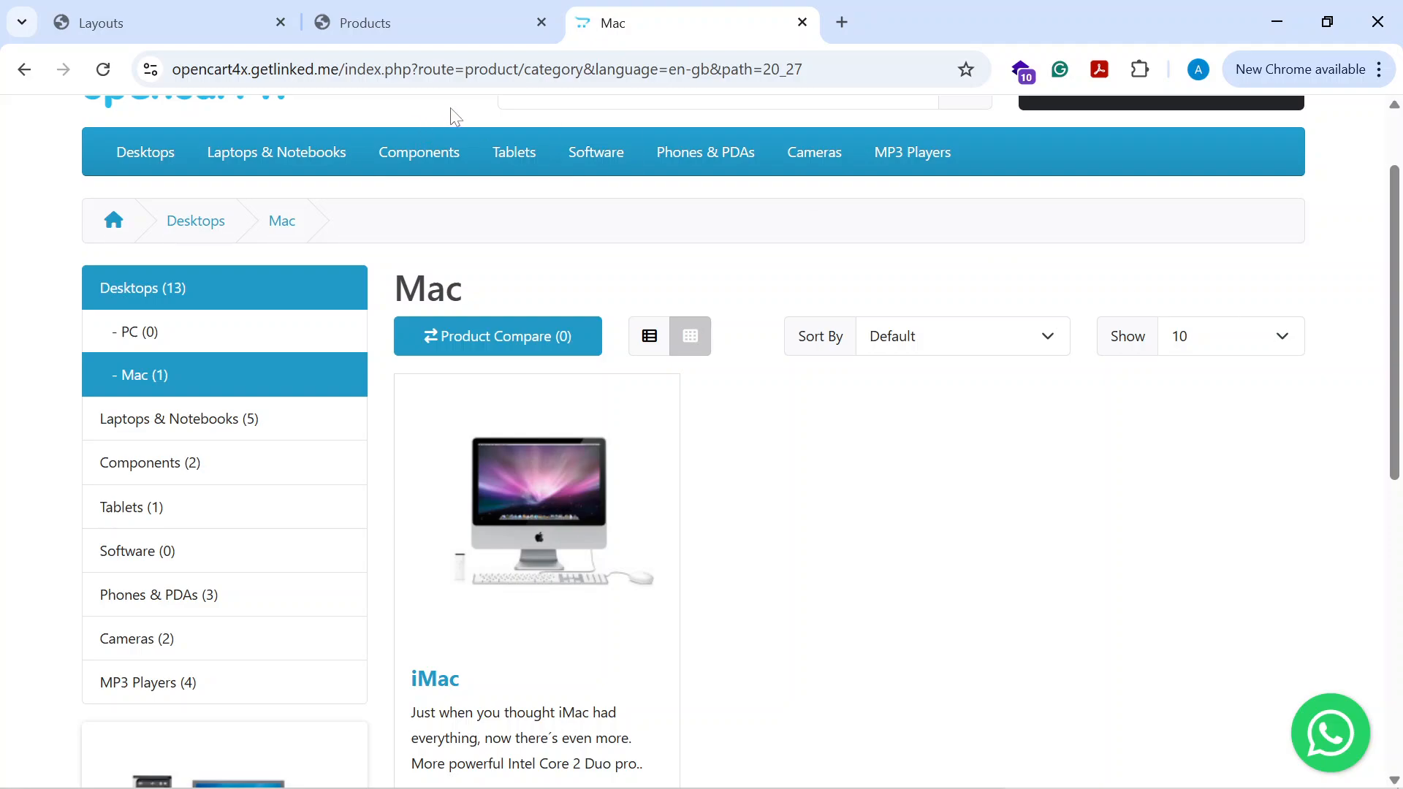
- Add the Top Editors choice module to Content Top in the Category layout and save the layout
{"action": "left_click", "coordinate": [111, 24]}
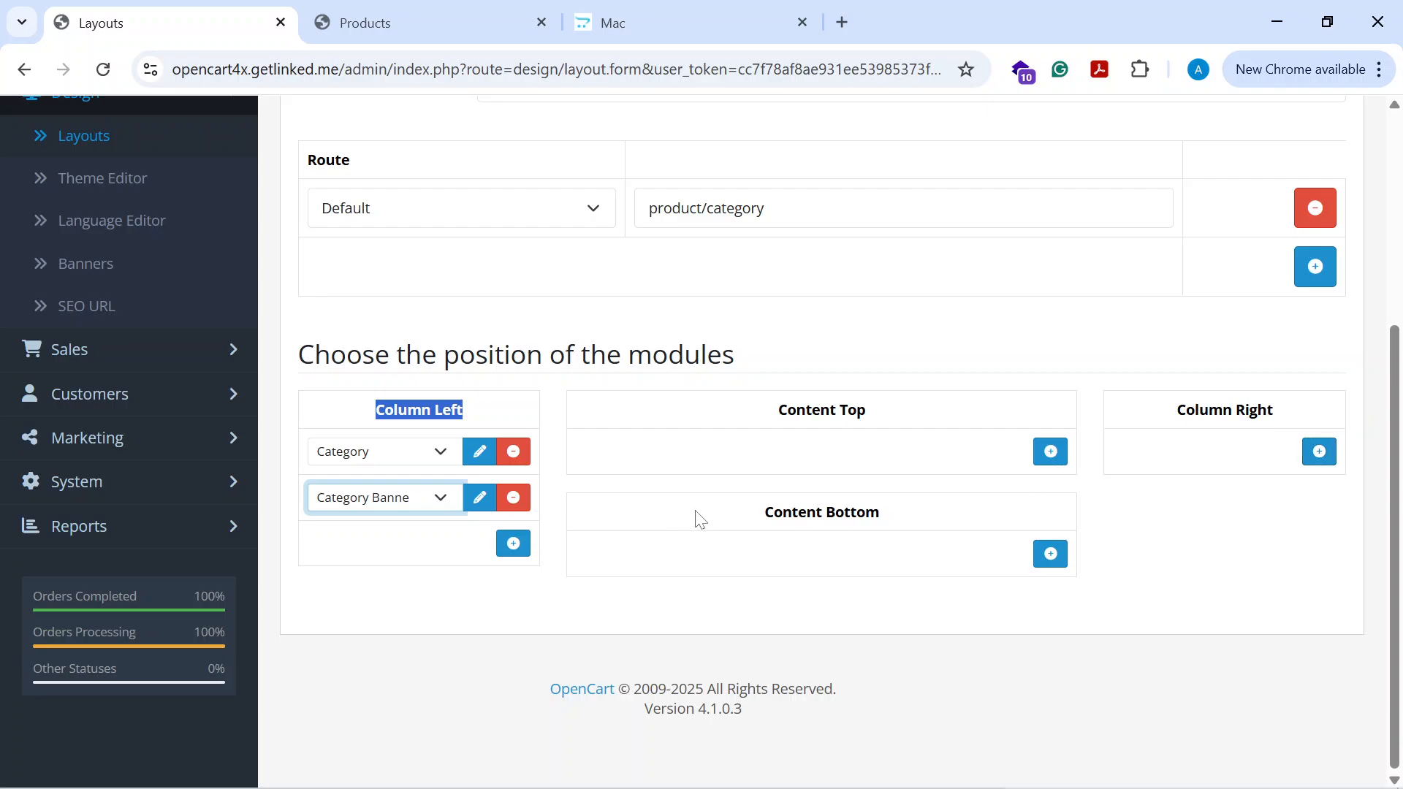
{"action": "left_click", "coordinate": [1048, 454]}
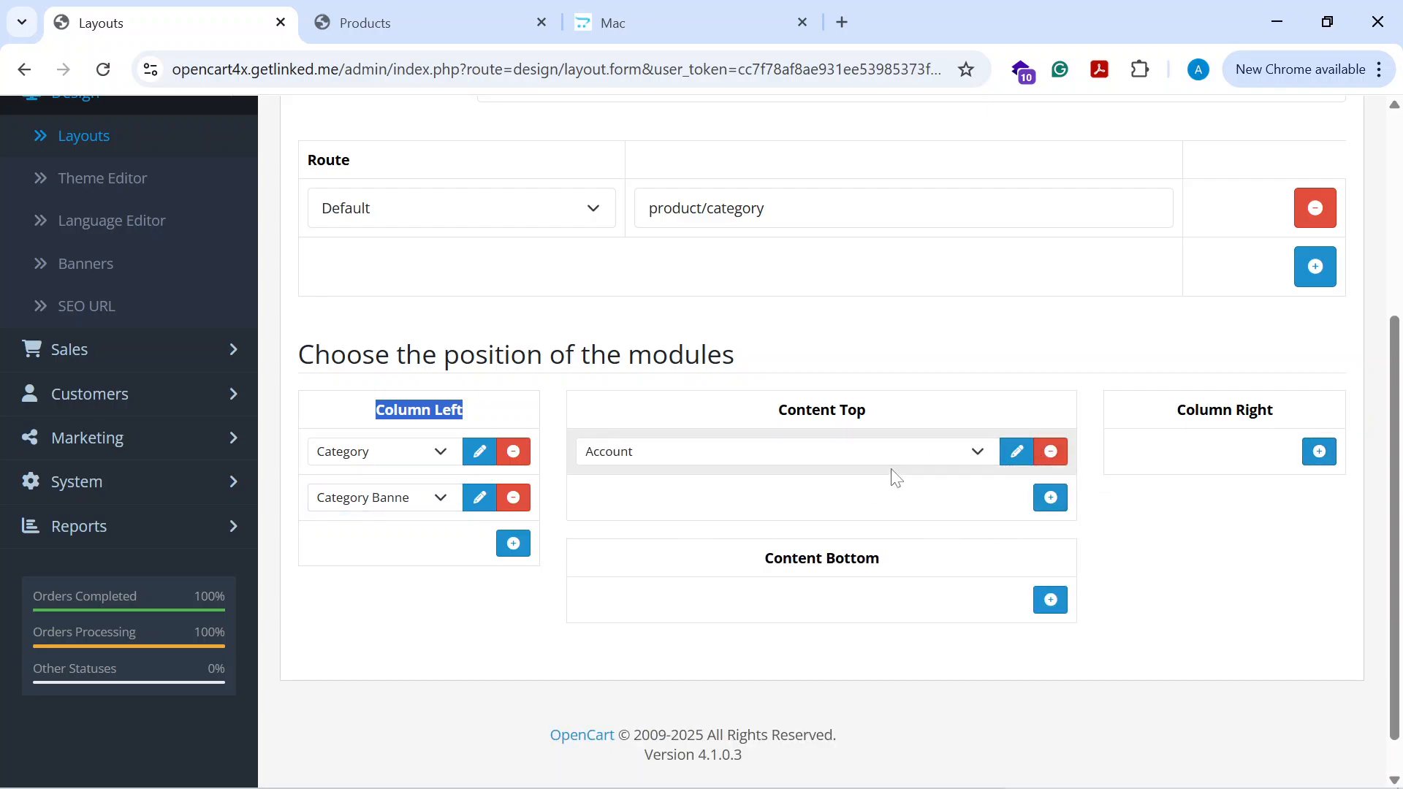
{"action": "left_click", "coordinate": [862, 451]}
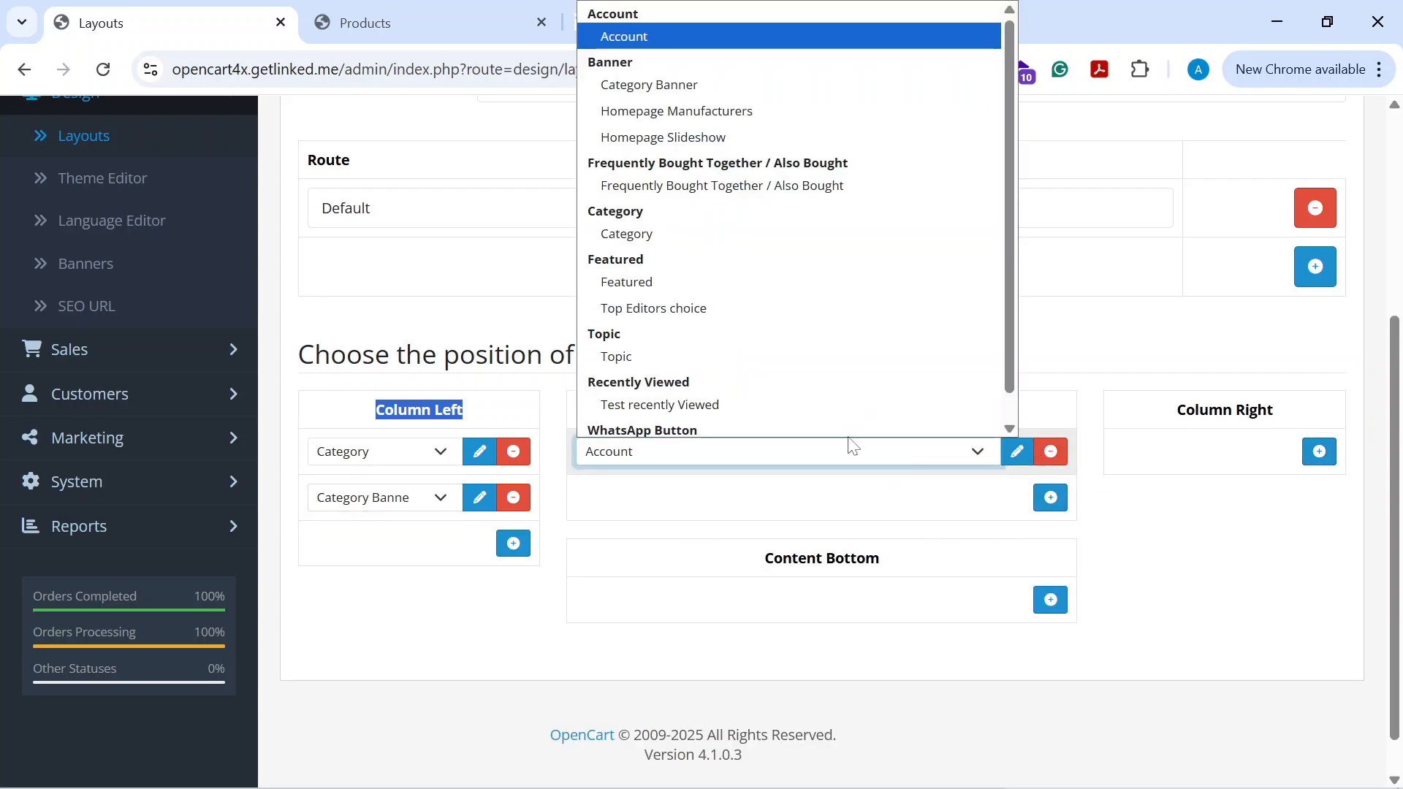
{"action": "left_click", "coordinate": [704, 317]}
{"action": "left_click", "coordinate": [980, 454]}
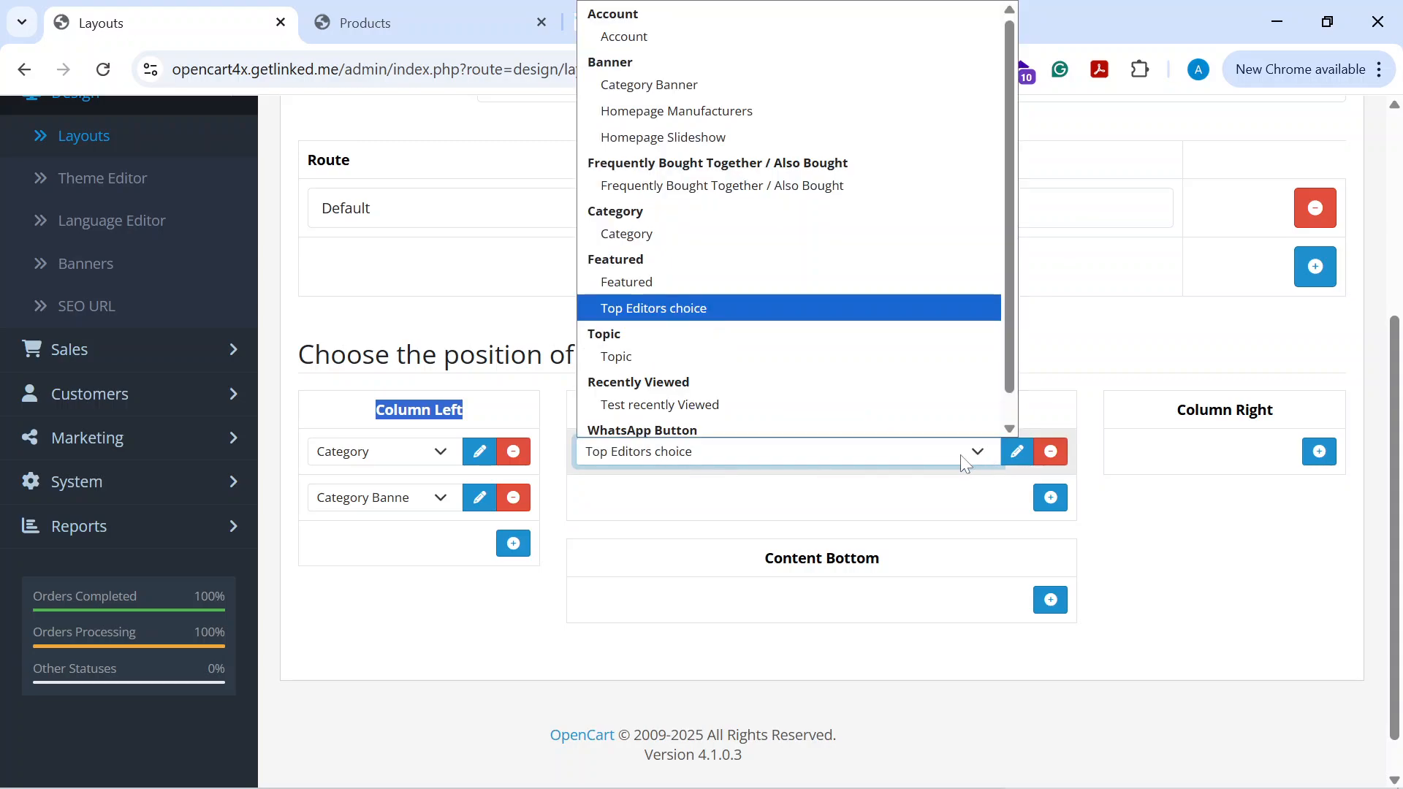
{"action": "left_click", "coordinate": [635, 309]}
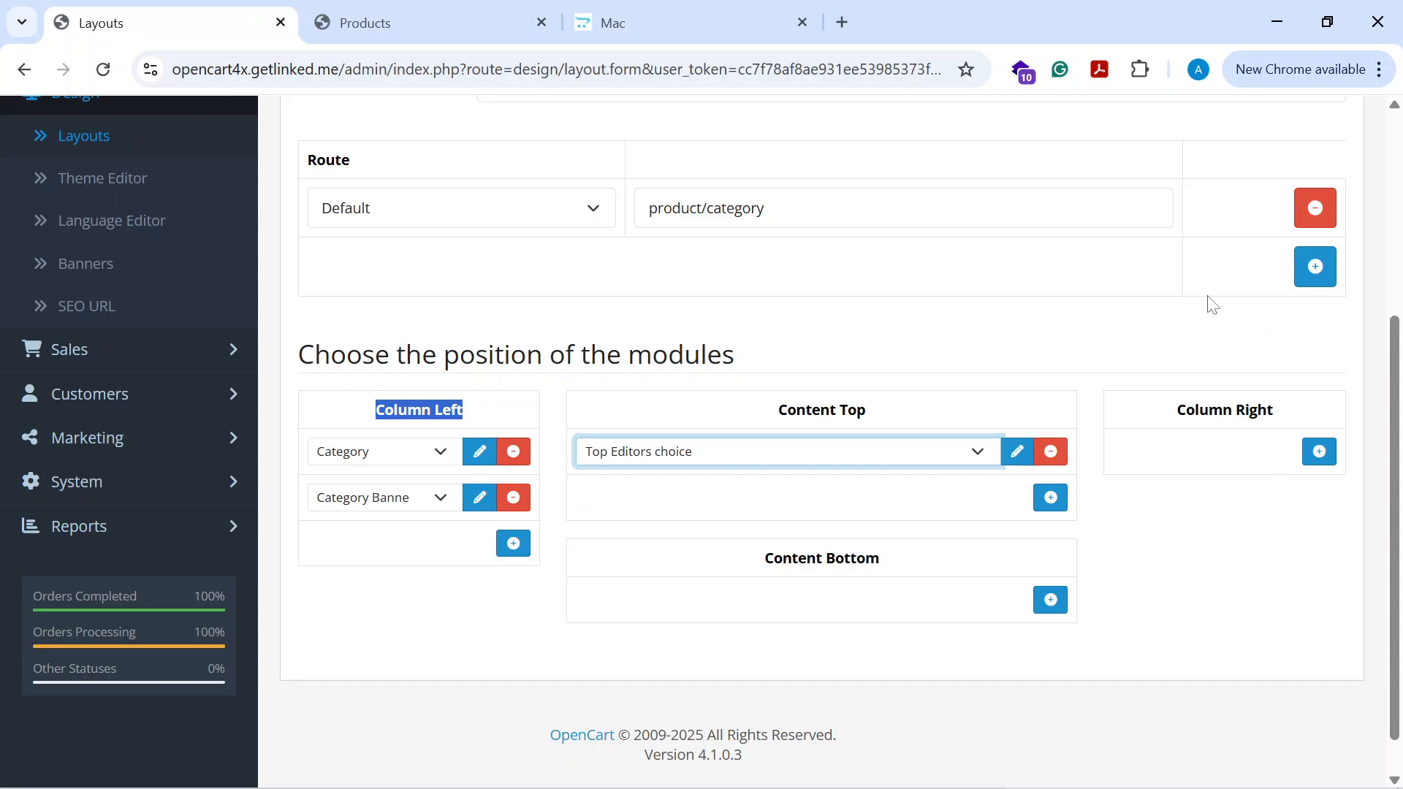
{"action": "scroll", "coordinate": [1153, 339], "scroll_direction": "up", "scroll_amount": 5}
{"action": "left_click", "coordinate": [1301, 229]}
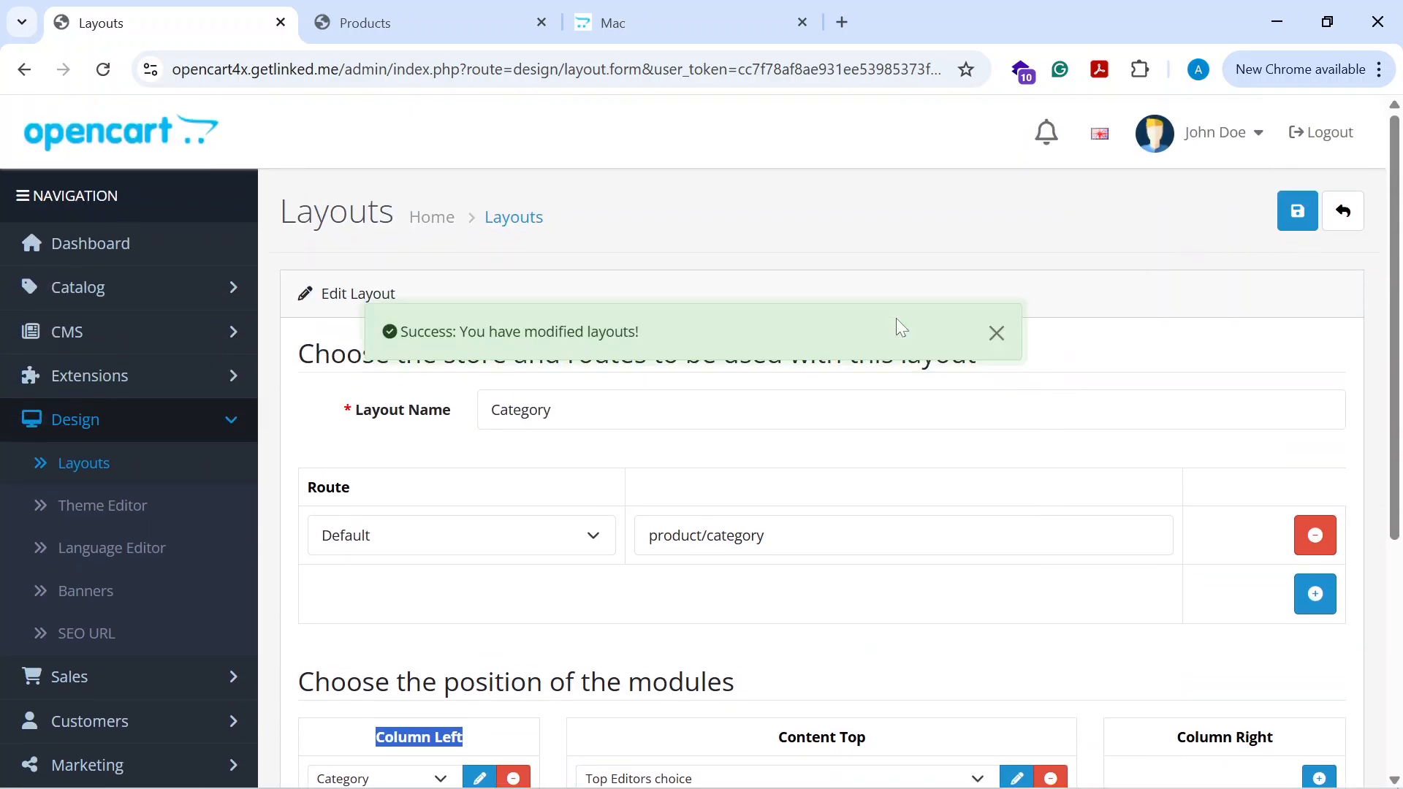
- Reload the storefront's Mac category page and check the module's position relative to the Mac product listing
{"action": "left_click", "coordinate": [620, 33]}
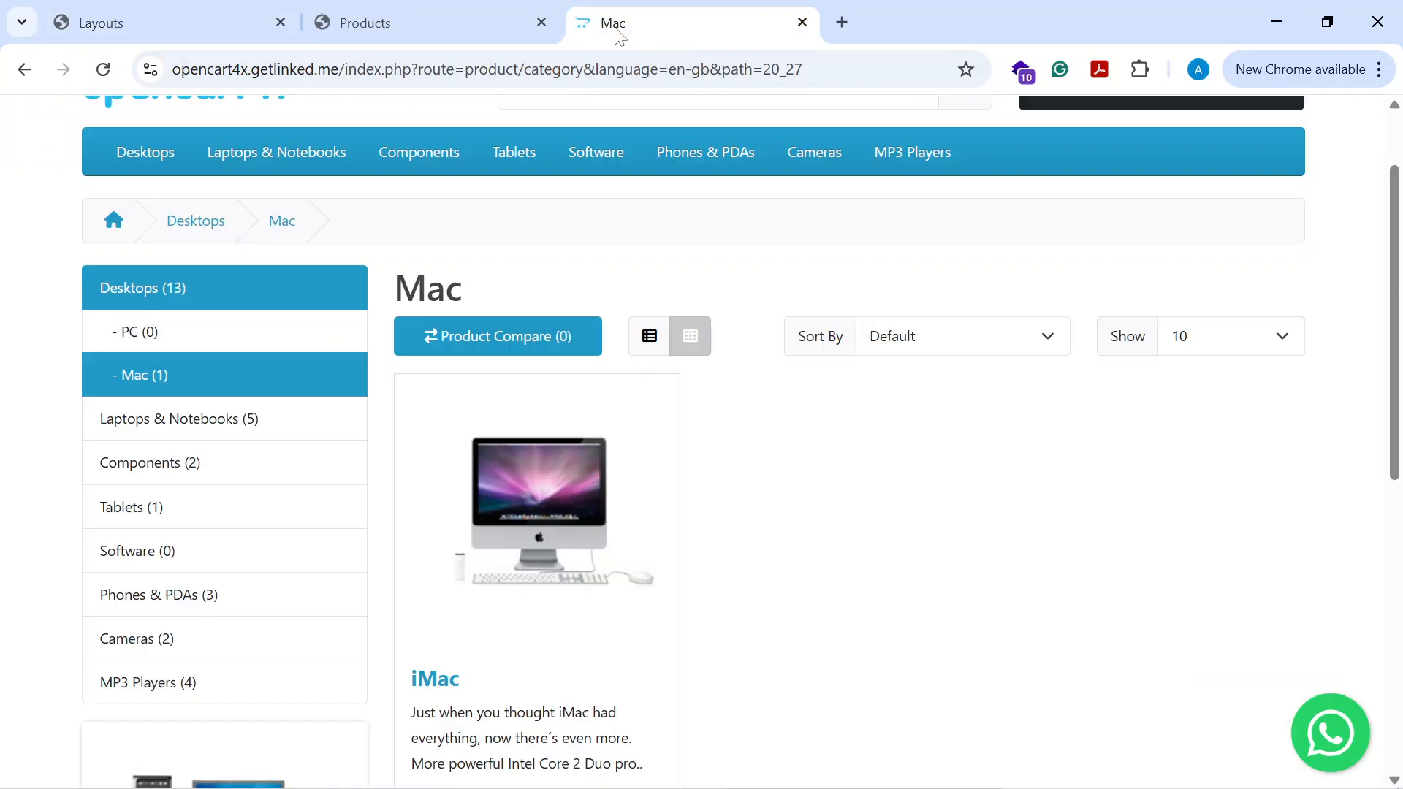
{"action": "left_click", "coordinate": [103, 69]}
{"action": "scroll", "coordinate": [987, 522], "scroll_direction": "down", "scroll_amount": 4}
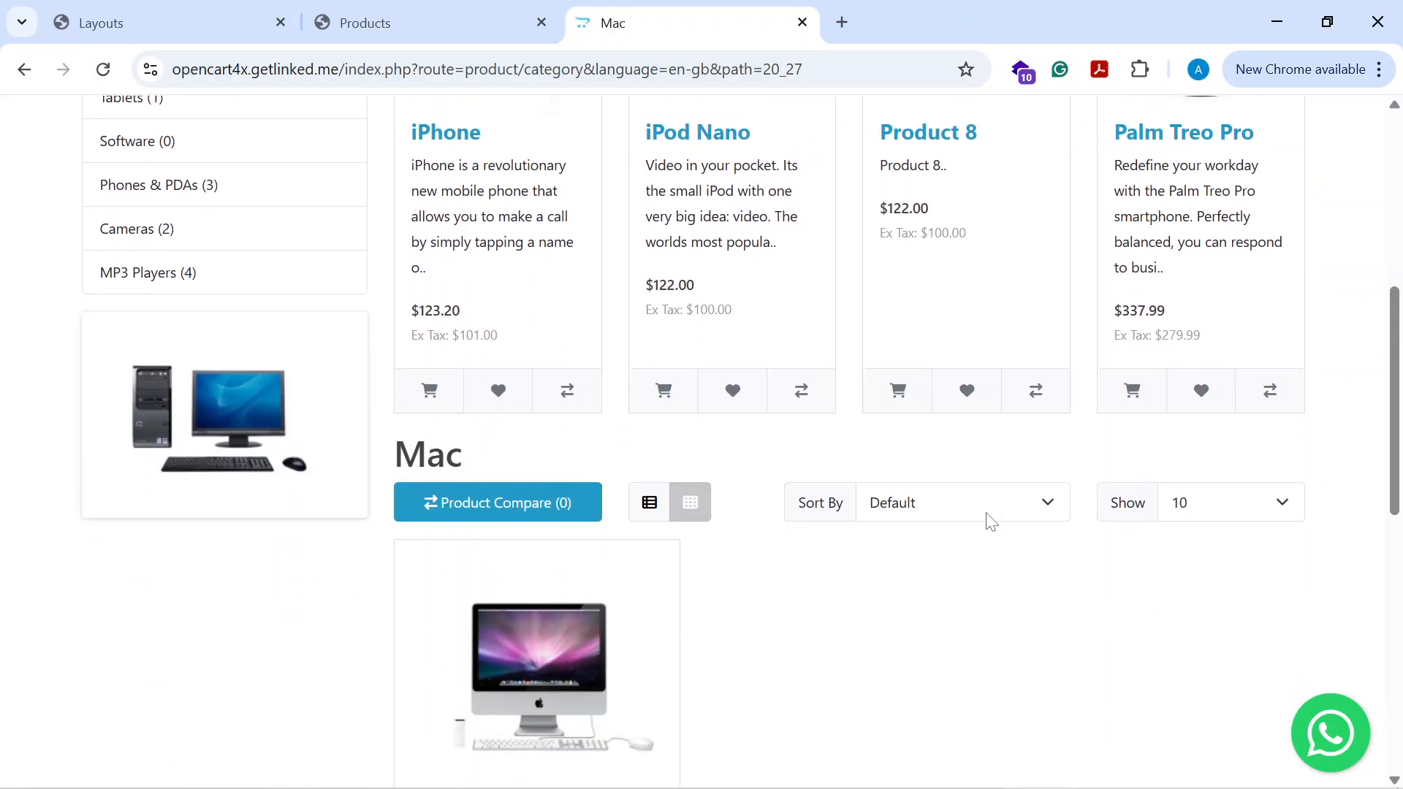
{"action": "scroll", "coordinate": [986, 521], "scroll_direction": "up", "scroll_amount": 4}
{"action": "scroll", "coordinate": [739, 521], "scroll_direction": "down", "scroll_amount": 3}
{"action": "left_click_drag", "start_coordinate": [548, 541], "coordinate": [367, 523]}
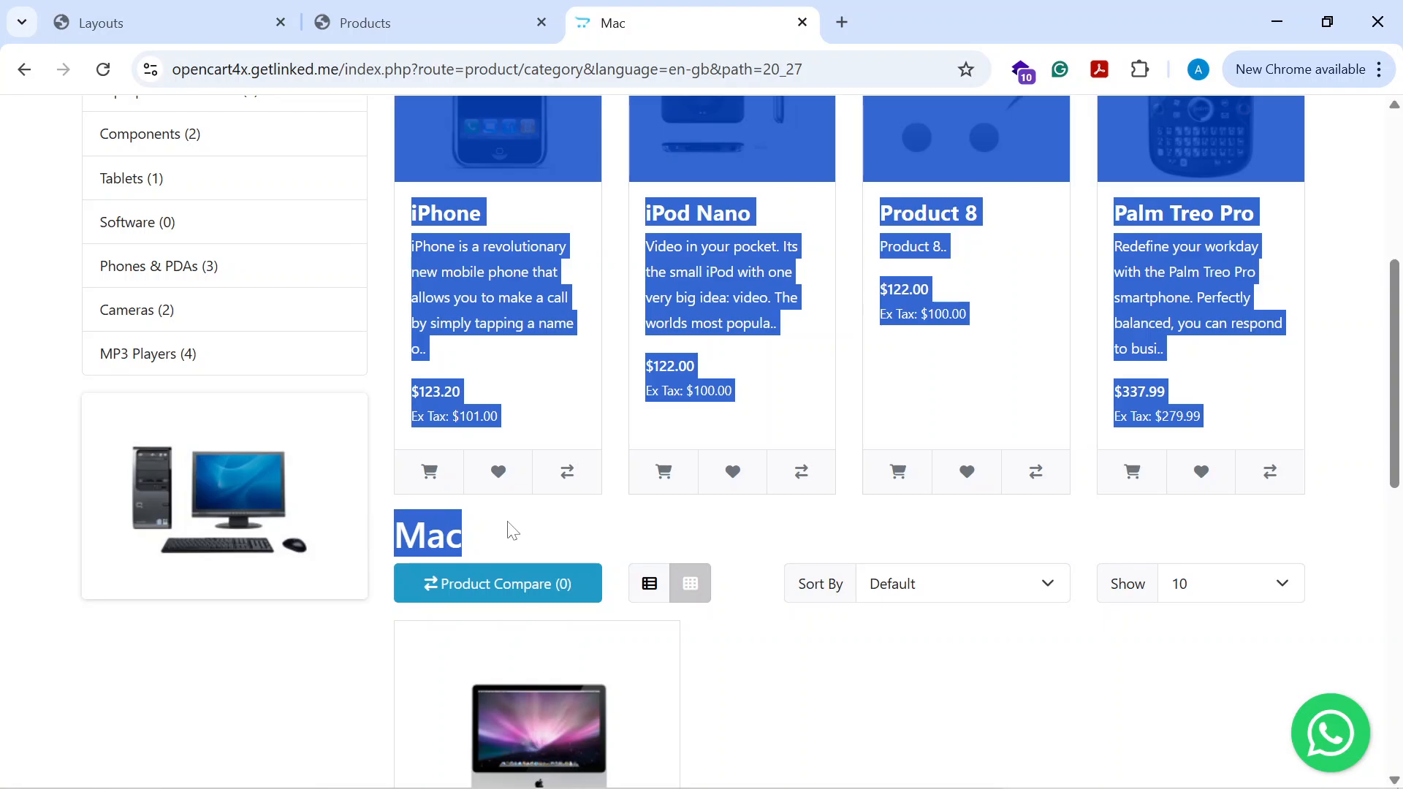
{"action": "left_click", "coordinate": [508, 522]}
{"action": "scroll", "coordinate": [497, 513], "scroll_direction": "up", "scroll_amount": 3}
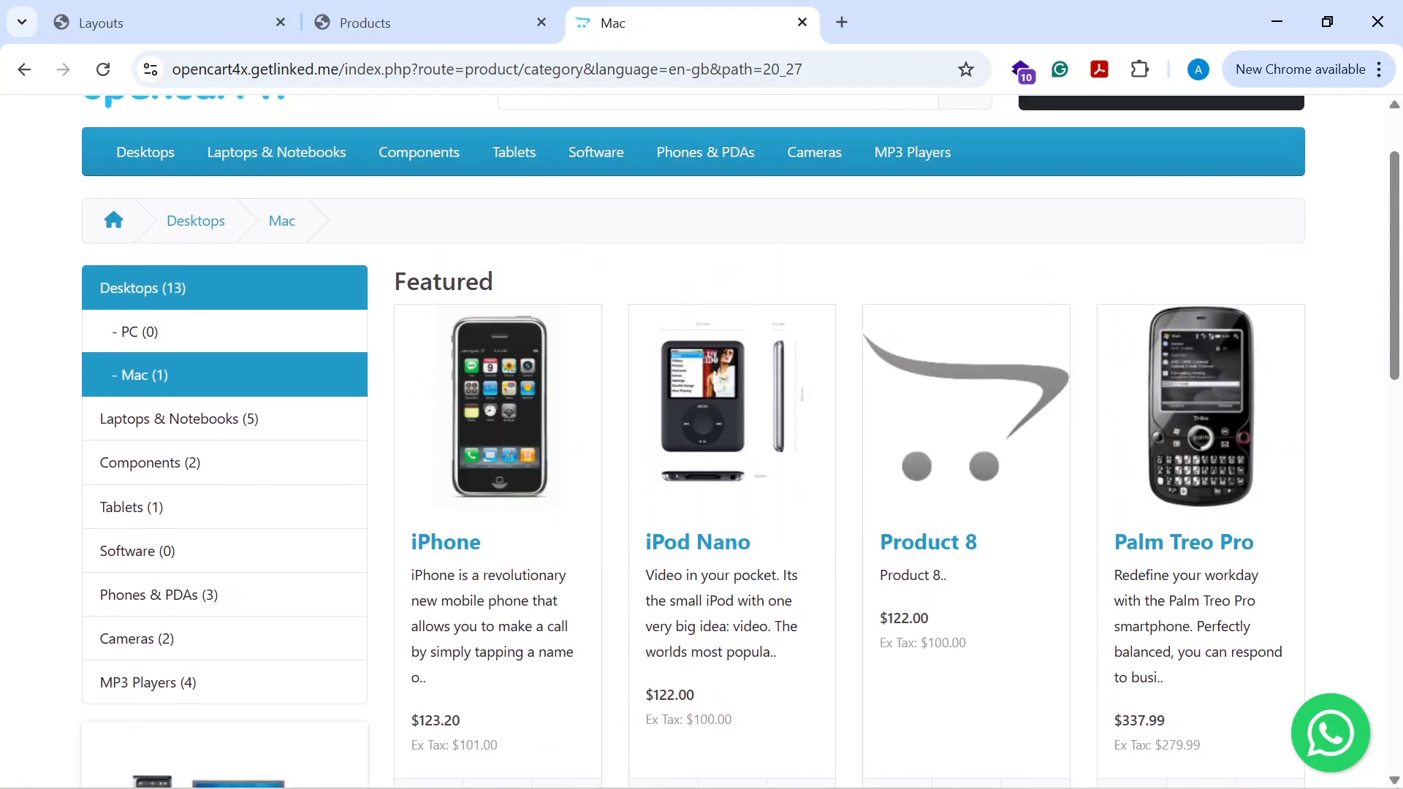
- Examine the module's heading and its row of products on the Mac category page
{"action": "left_click_drag", "start_coordinate": [394, 282], "coordinate": [667, 310]}
{"action": "scroll", "coordinate": [667, 310], "scroll_direction": "down", "scroll_amount": 4}
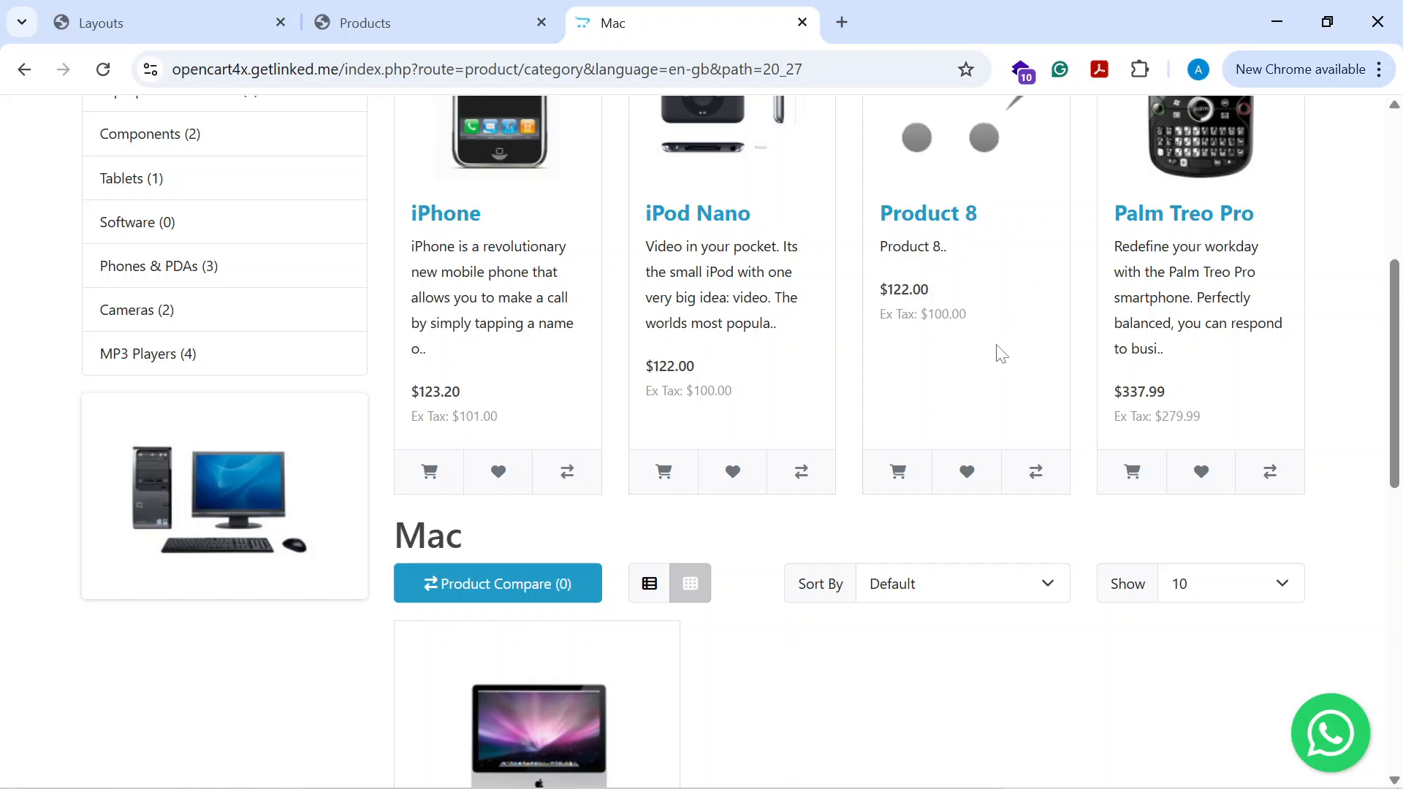
{"action": "scroll", "coordinate": [1001, 354], "scroll_direction": "up", "scroll_amount": 4}
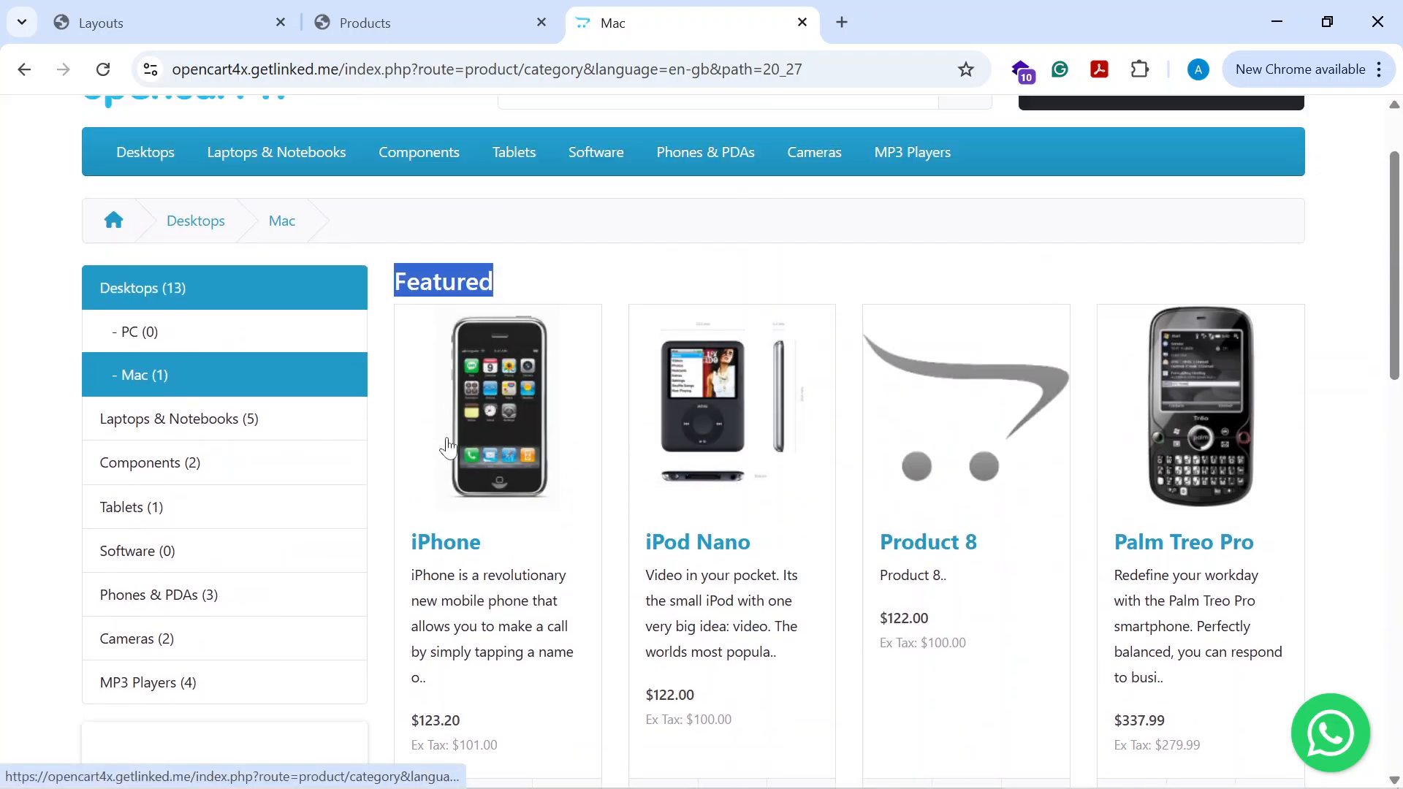
{"action": "scroll", "coordinate": [756, 399], "scroll_direction": "down", "scroll_amount": 3}
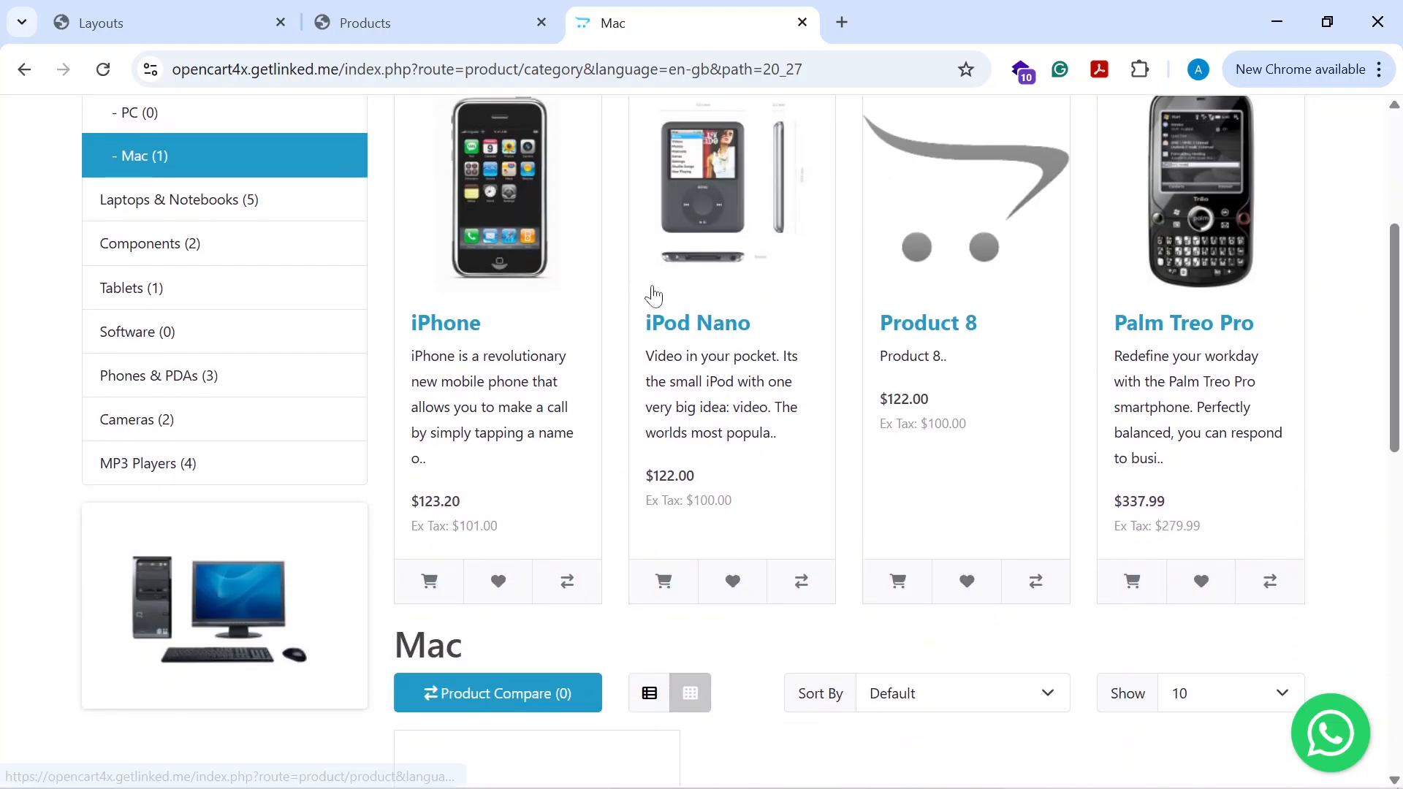
{"action": "scroll", "coordinate": [667, 407], "scroll_direction": "up", "scroll_amount": 3}
{"action": "left_click_drag", "start_coordinate": [511, 283], "coordinate": [338, 294]}
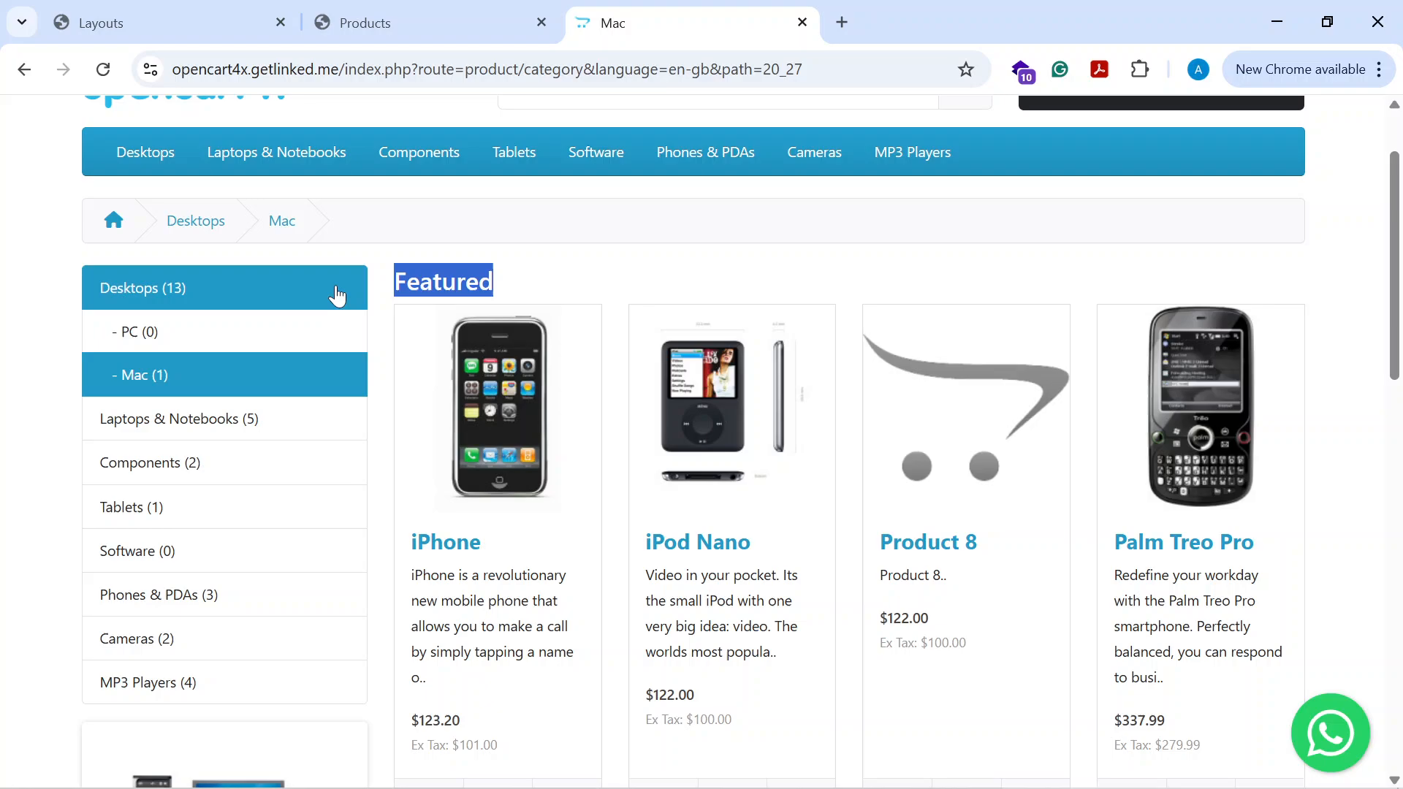
{"action": "left_click", "coordinate": [510, 285]}
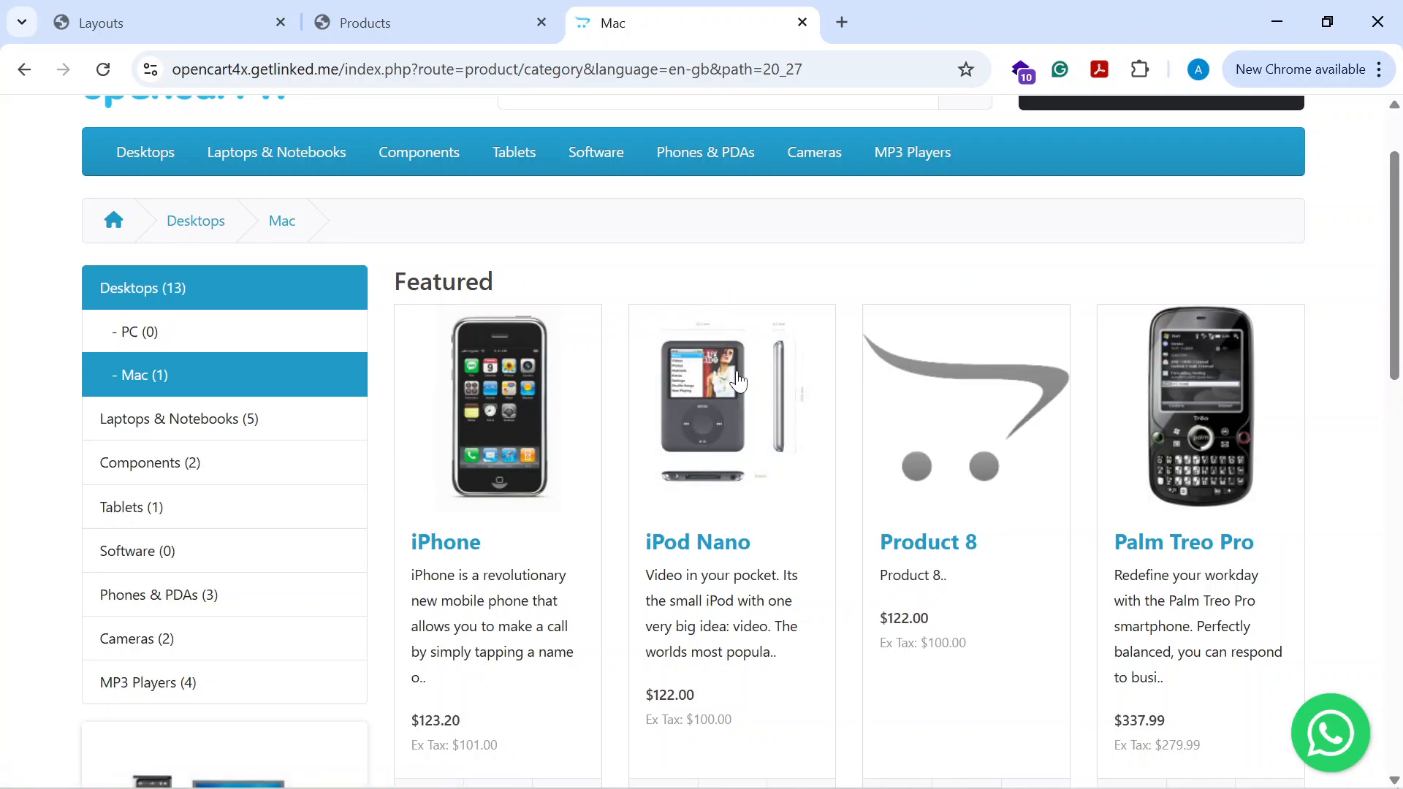
{"action": "scroll", "coordinate": [400, 418], "scroll_direction": "down", "scroll_amount": 3}
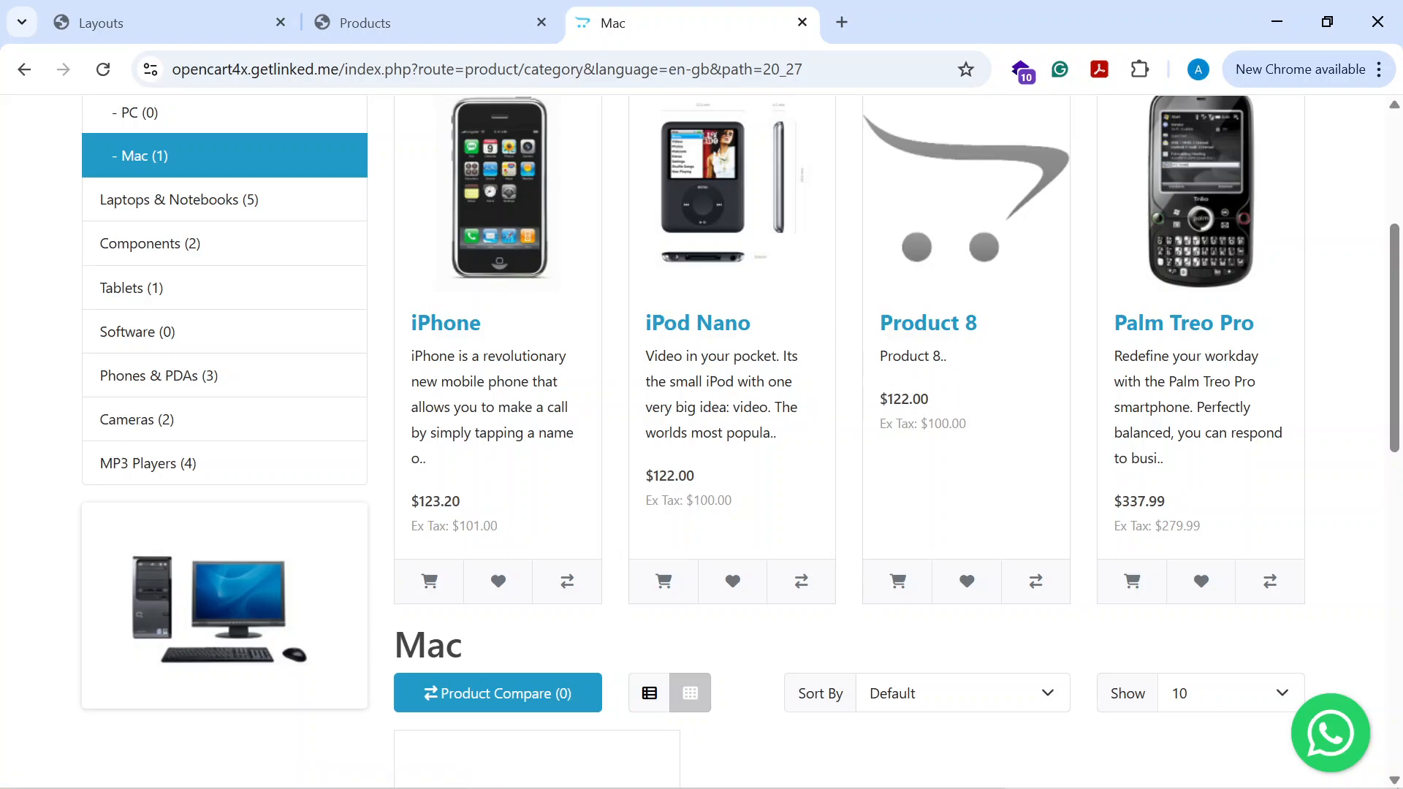
{"action": "scroll", "coordinate": [665, 456], "scroll_direction": "up", "scroll_amount": 5}
{"action": "scroll", "coordinate": [665, 438], "scroll_direction": "down", "scroll_amount": 3}
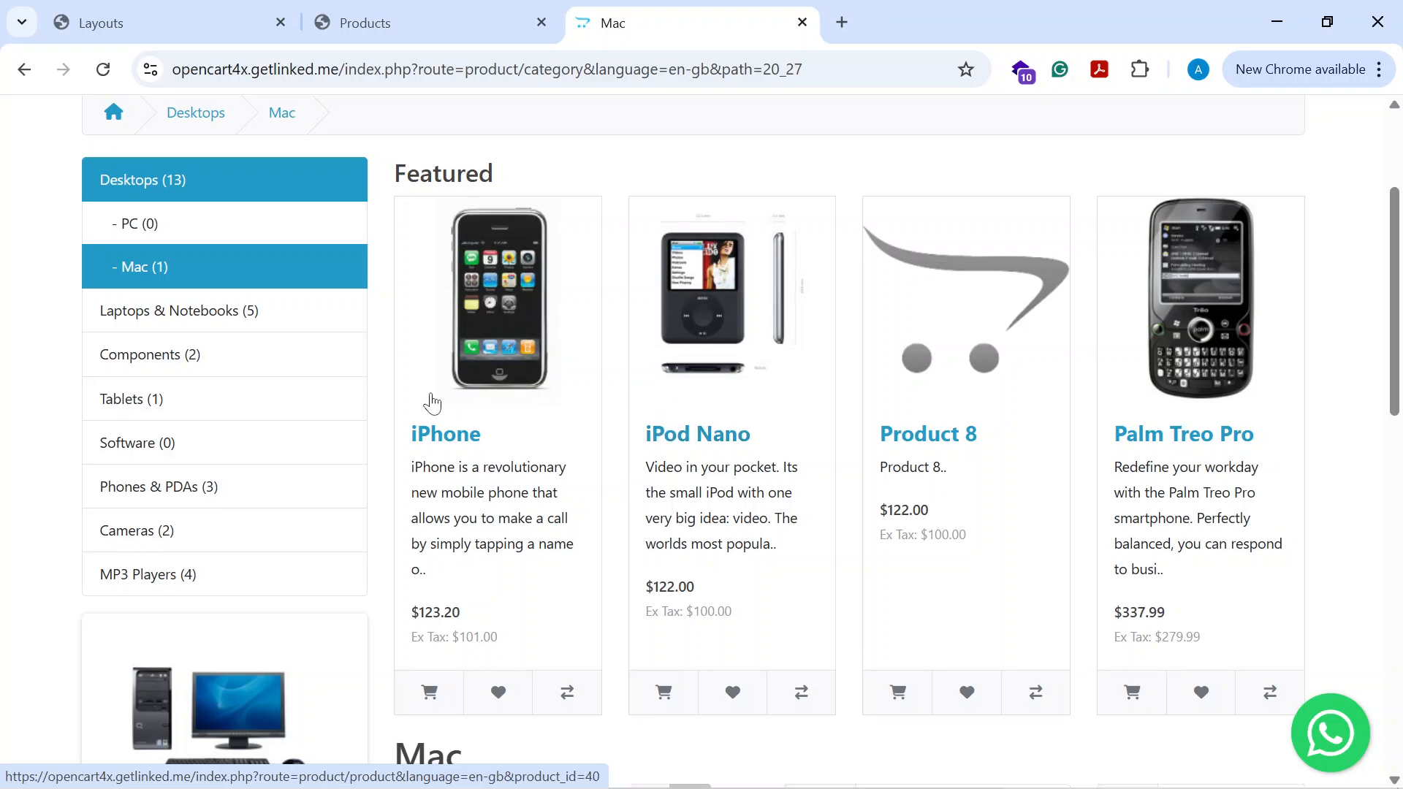
{"action": "scroll", "coordinate": [439, 292], "scroll_direction": "up", "scroll_amount": 2}
{"action": "scroll", "coordinate": [441, 260], "scroll_direction": "down", "scroll_amount": 3}
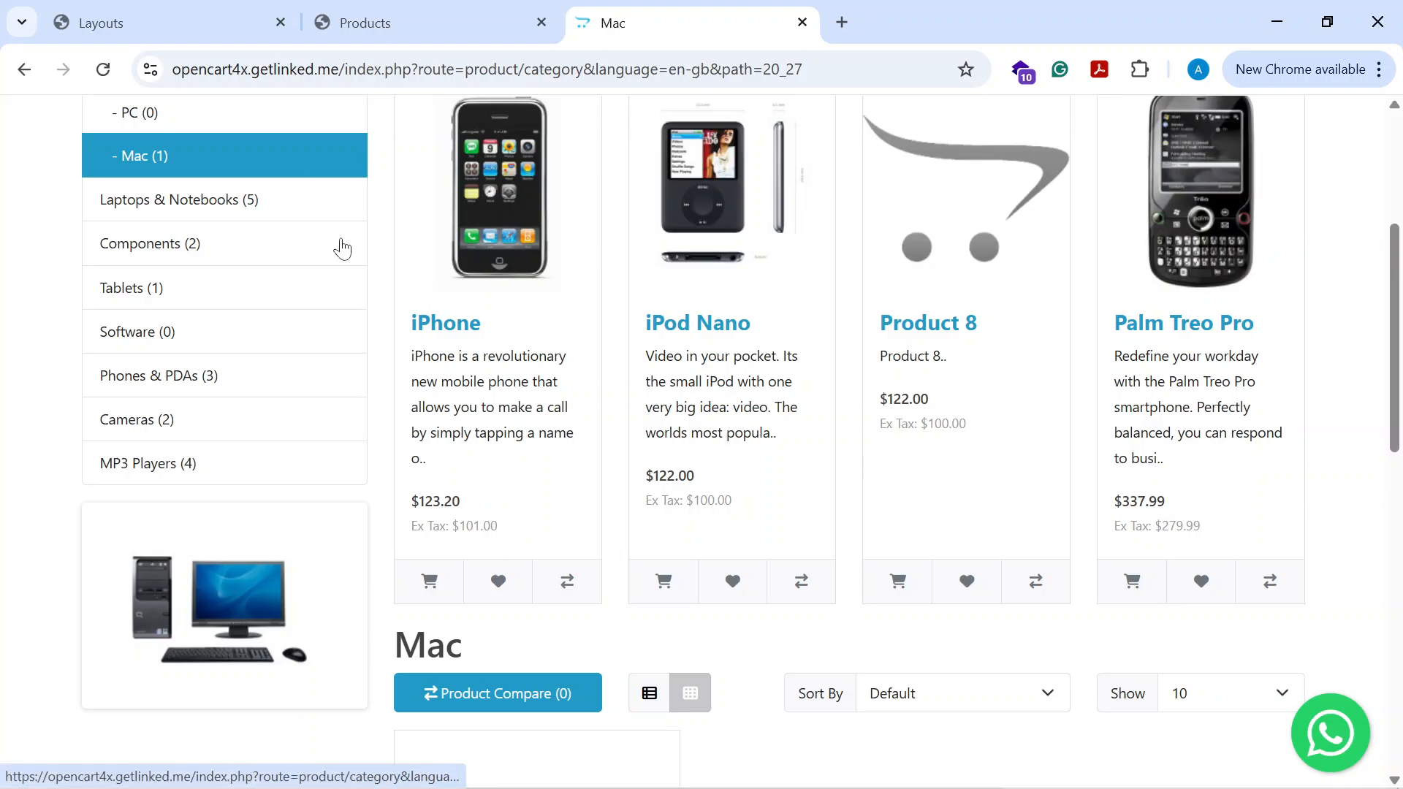
{"action": "scroll", "coordinate": [676, 326], "scroll_direction": "up", "scroll_amount": 3}
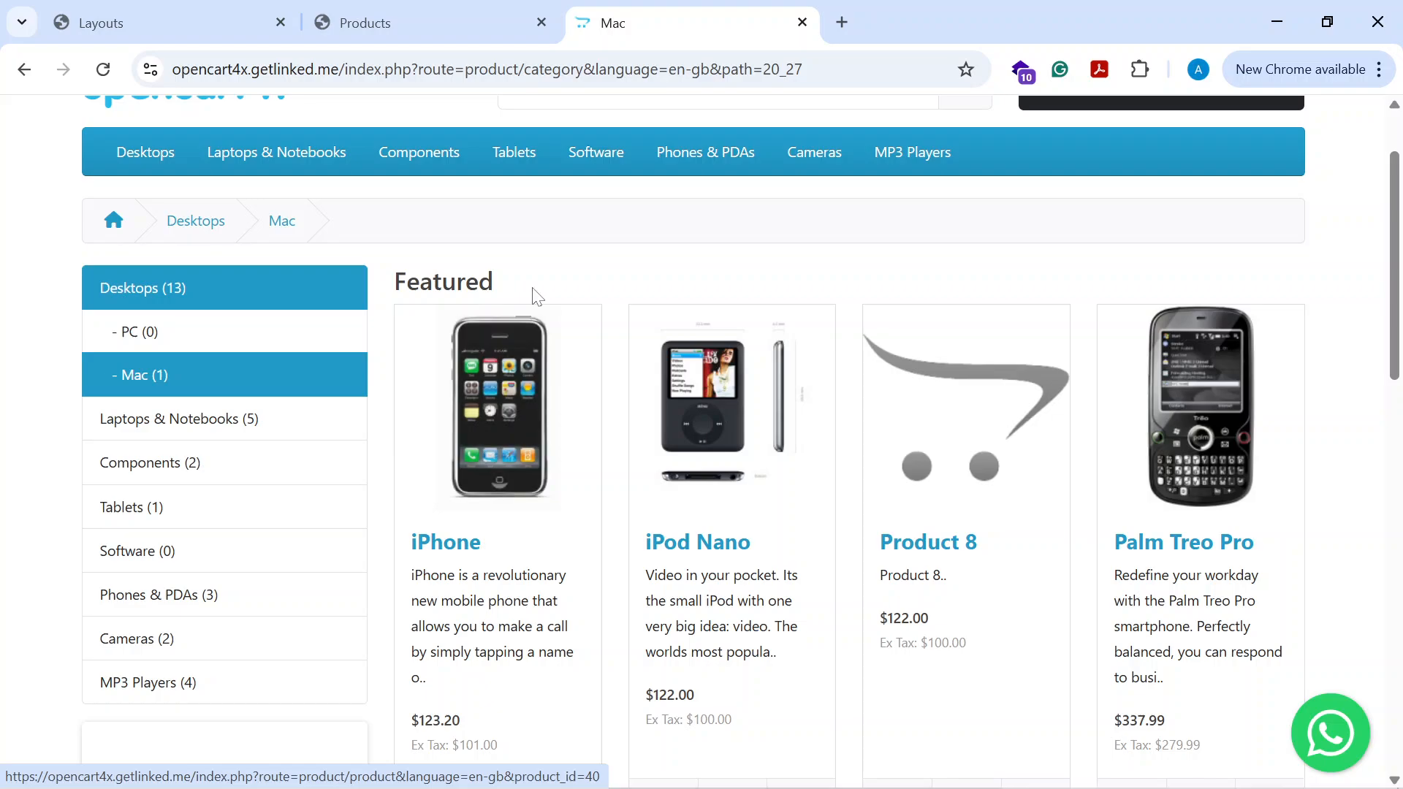
{"action": "scroll", "coordinate": [516, 339], "scroll_direction": "down", "scroll_amount": 3}
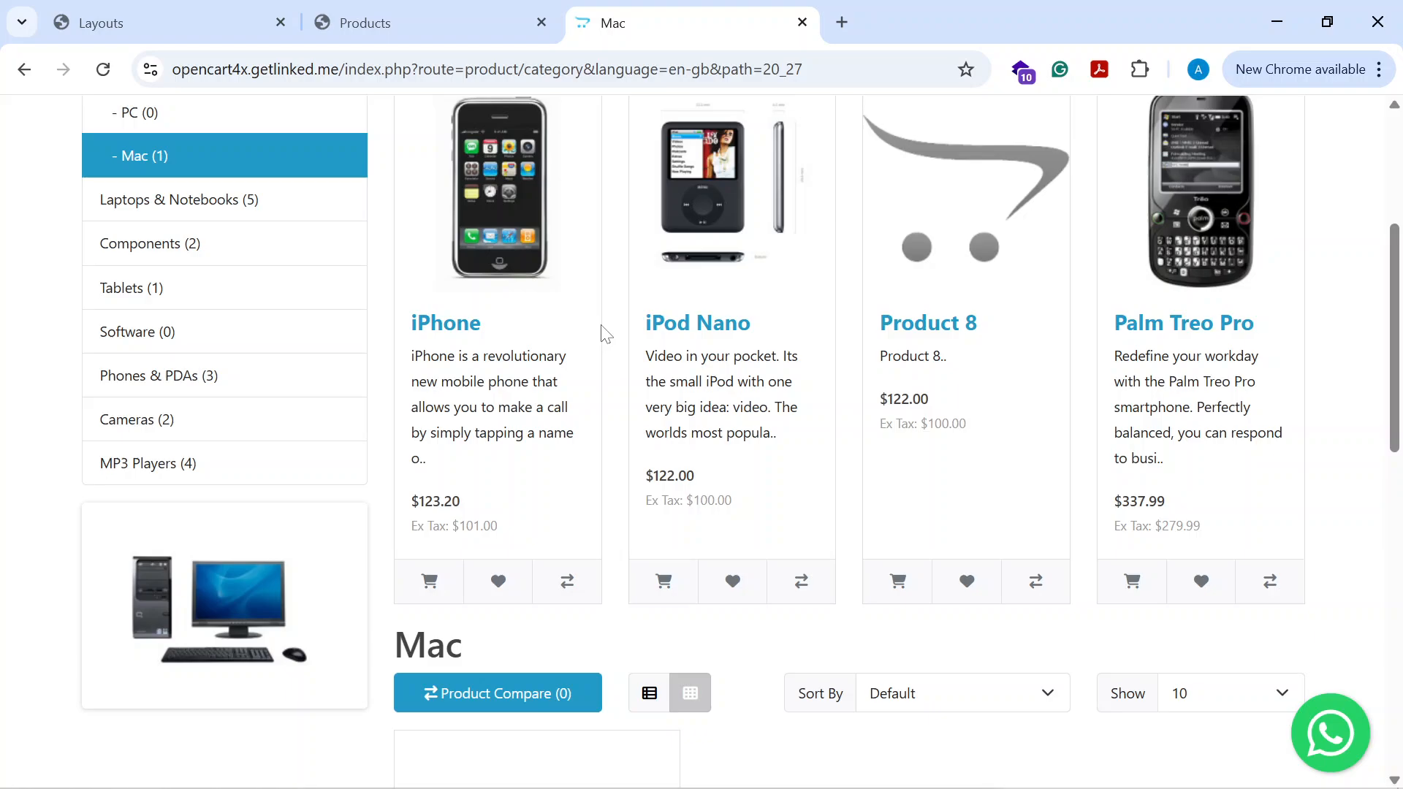
{"action": "key", "text": "super+p"}
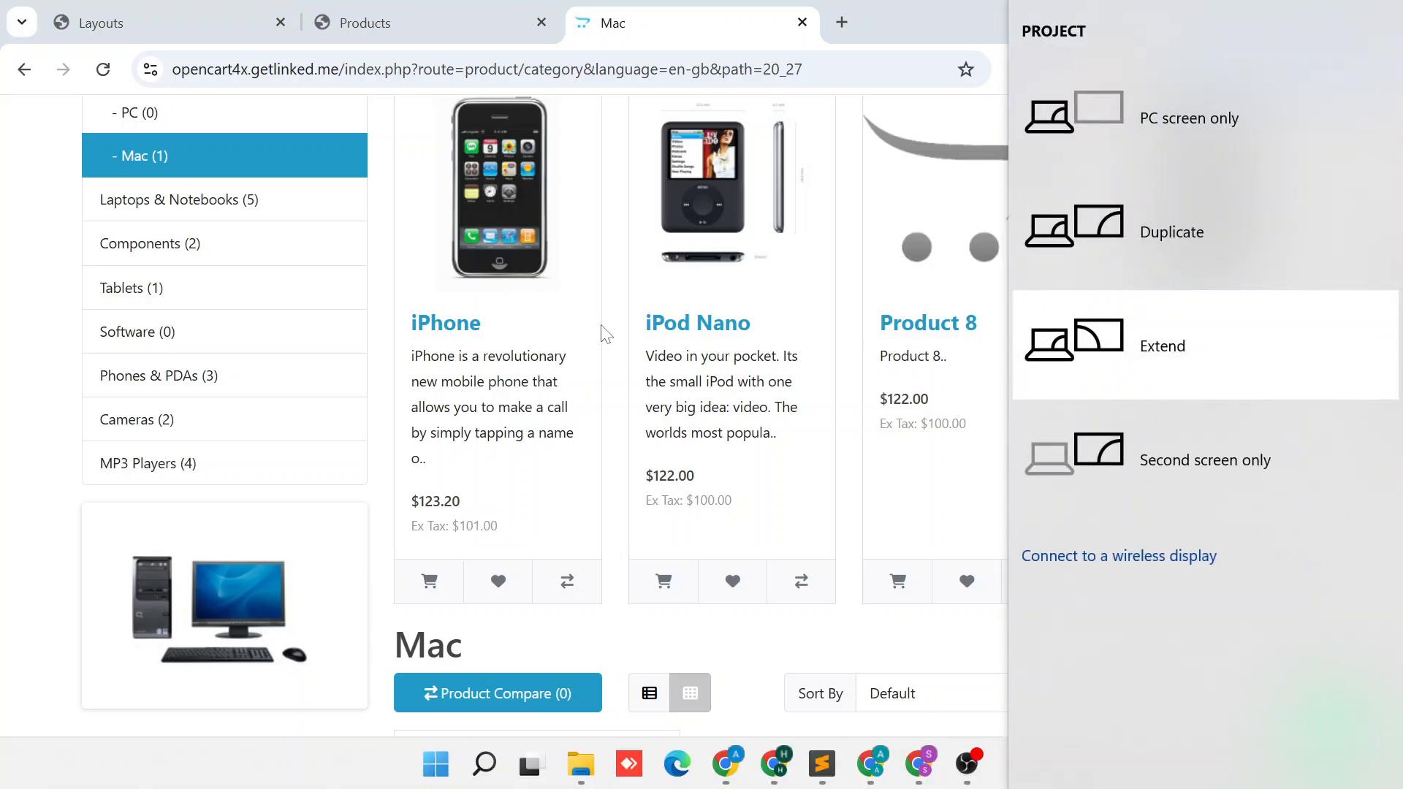
{"action": "left_click", "coordinate": [840, 480]}
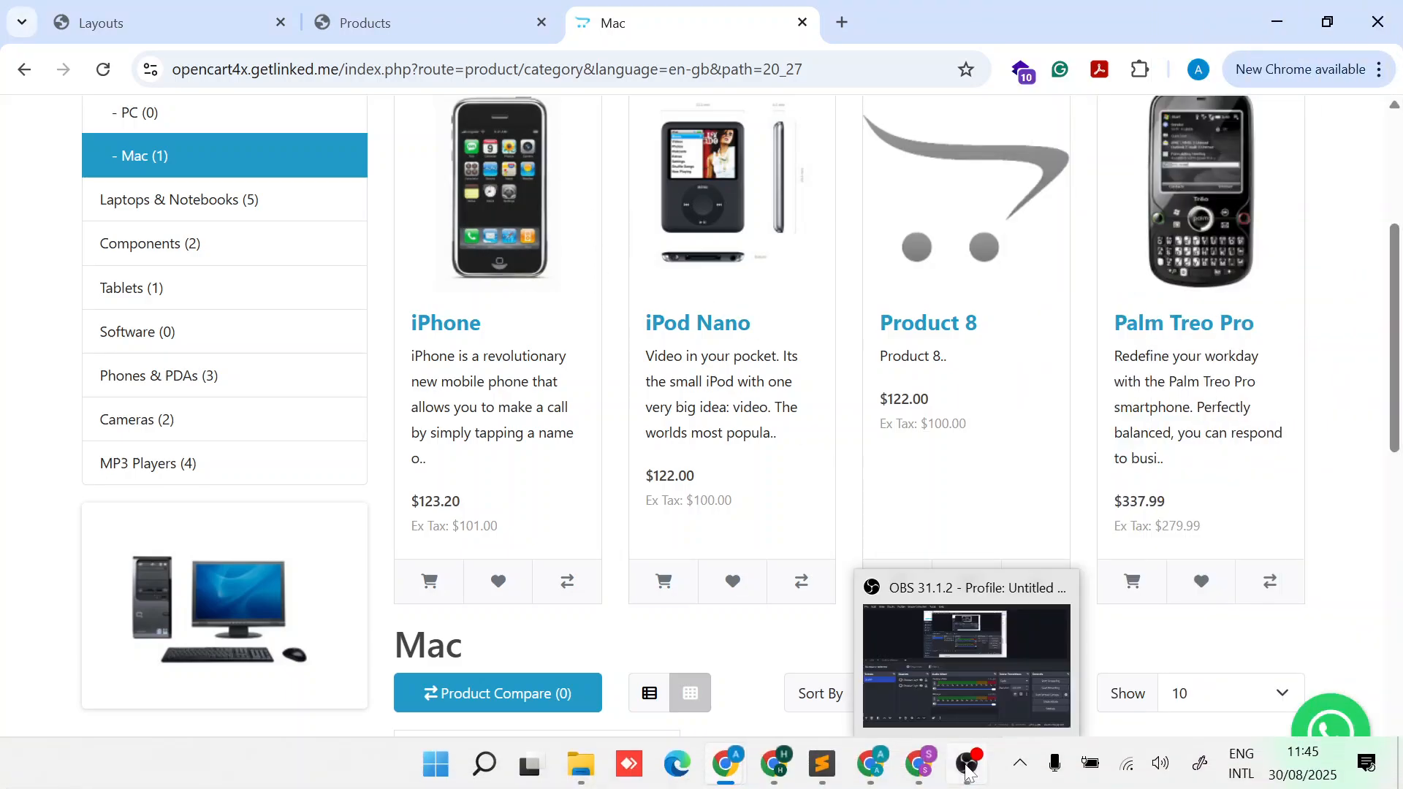